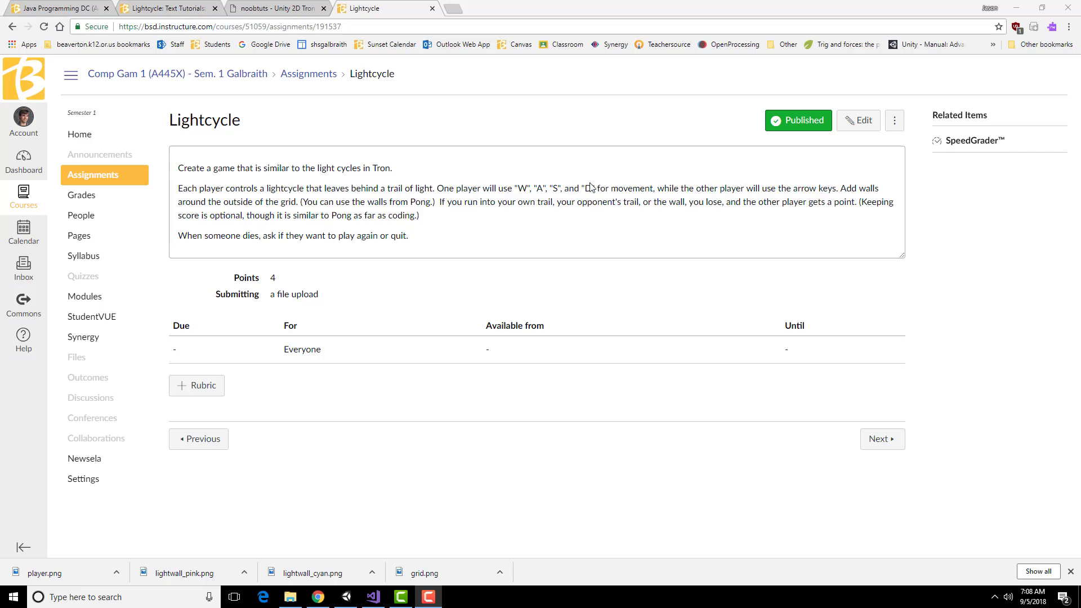
# - Review the Lightcycle assignment's note about reusing the walls from Pong and switch to the TronLightcycles project in Unity
pyautogui.moveTo(302, 202); pyautogui.dragTo(433, 202)
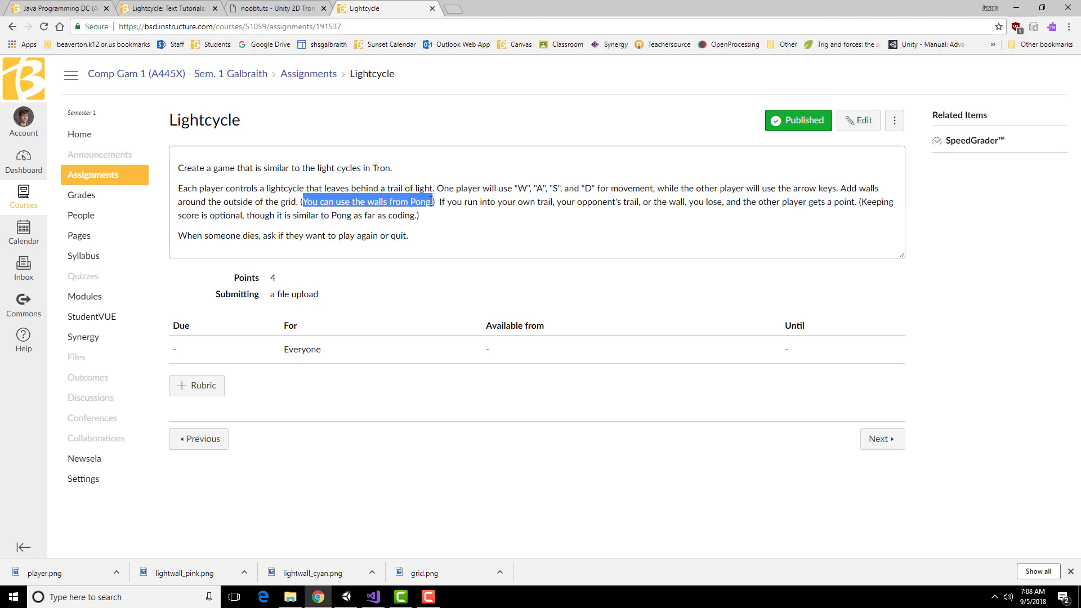
pyautogui.click(405, 232)
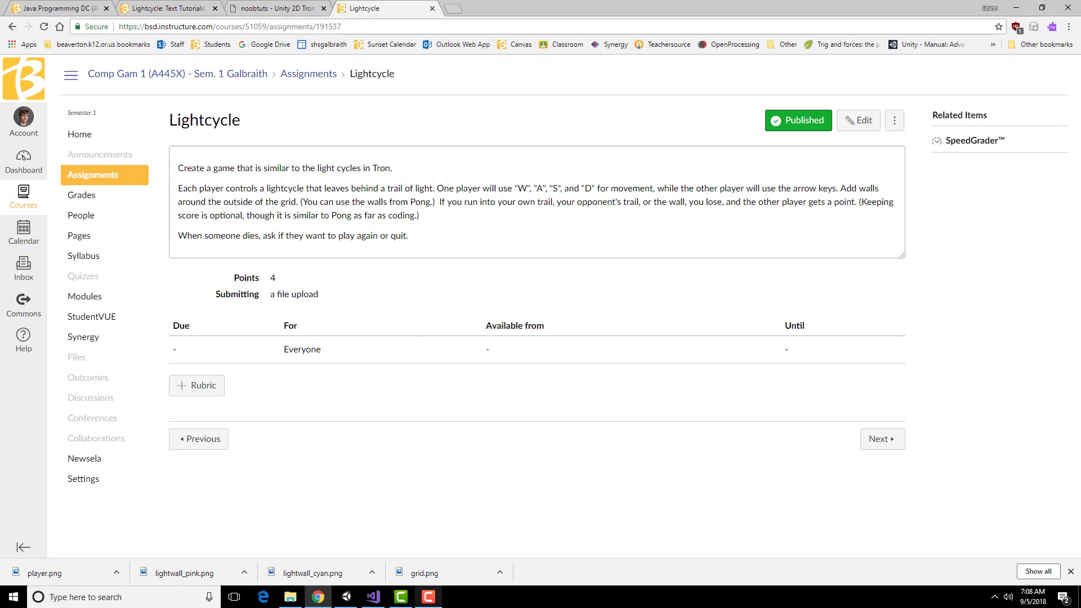
pyautogui.click(373, 598)
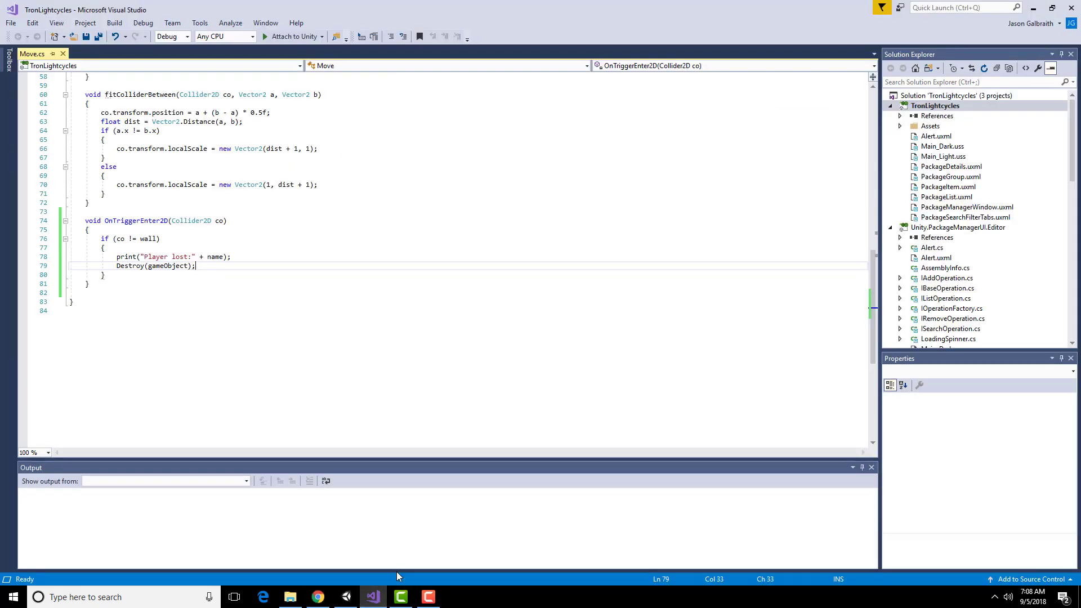
pyautogui.click(346, 597)
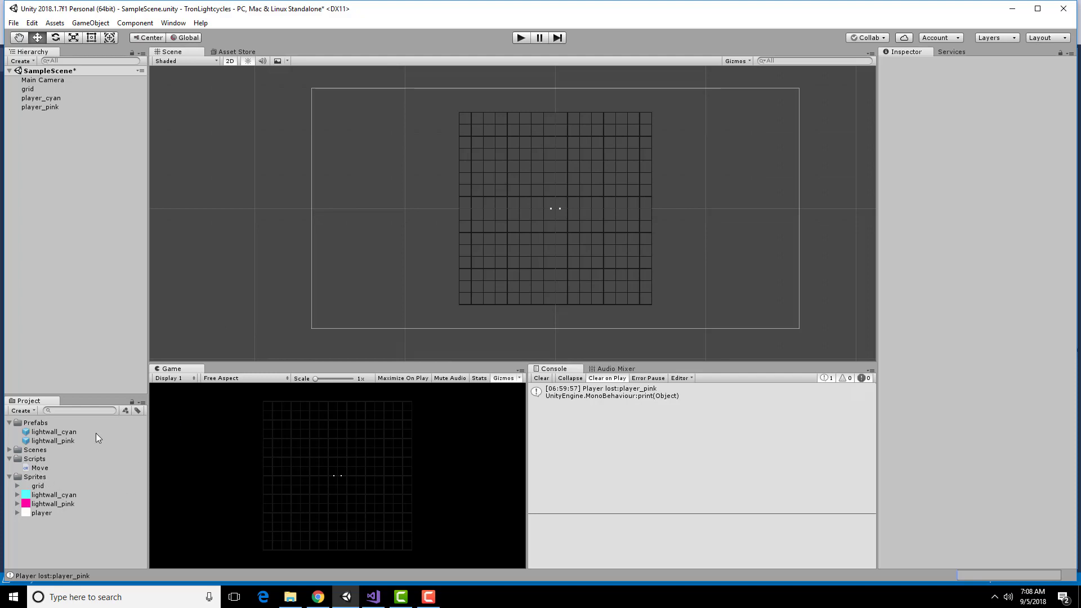
# - In File Explorer, copy WallVertical.png and WallHorizontal.png from the Pong project's Assets > Sprites folder in Documents > Unity Projects
pyautogui.click(290, 602)
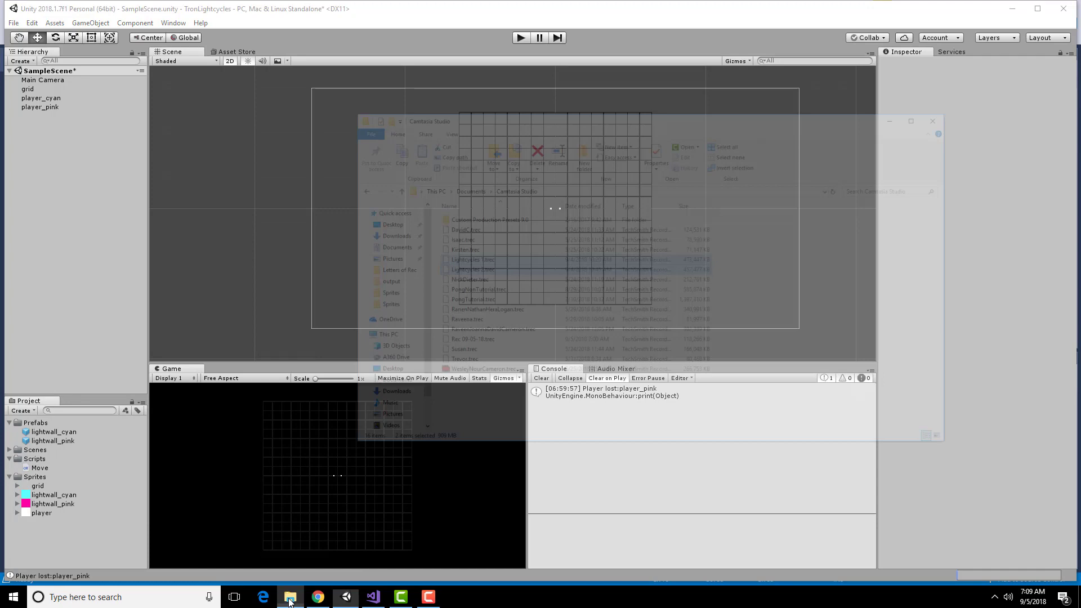
pyautogui.click(421, 158)
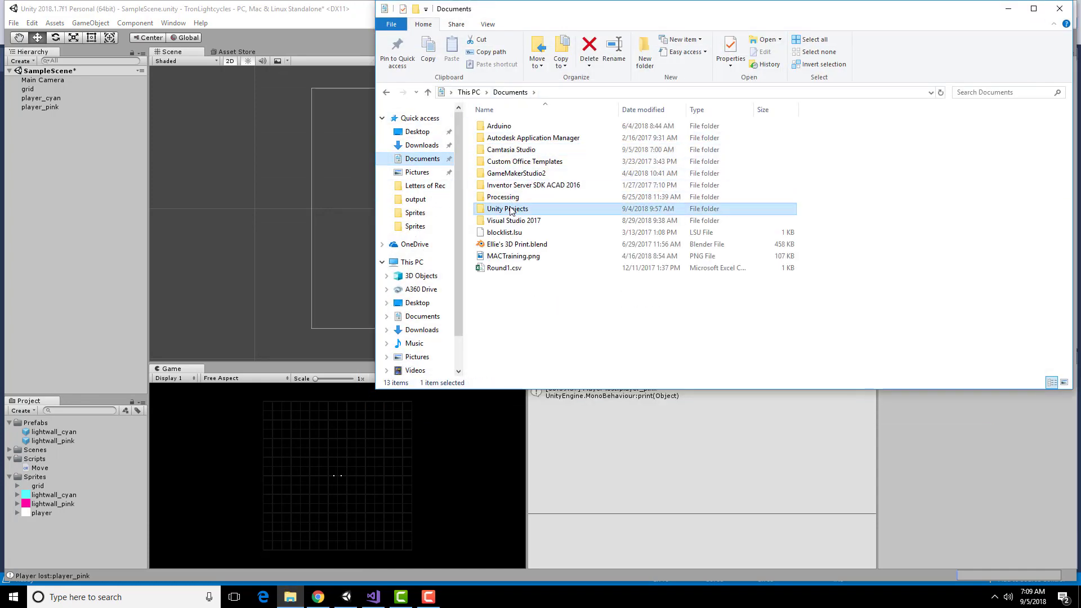
pyautogui.doubleClick(510, 210)
pyautogui.doubleClick(507, 138)
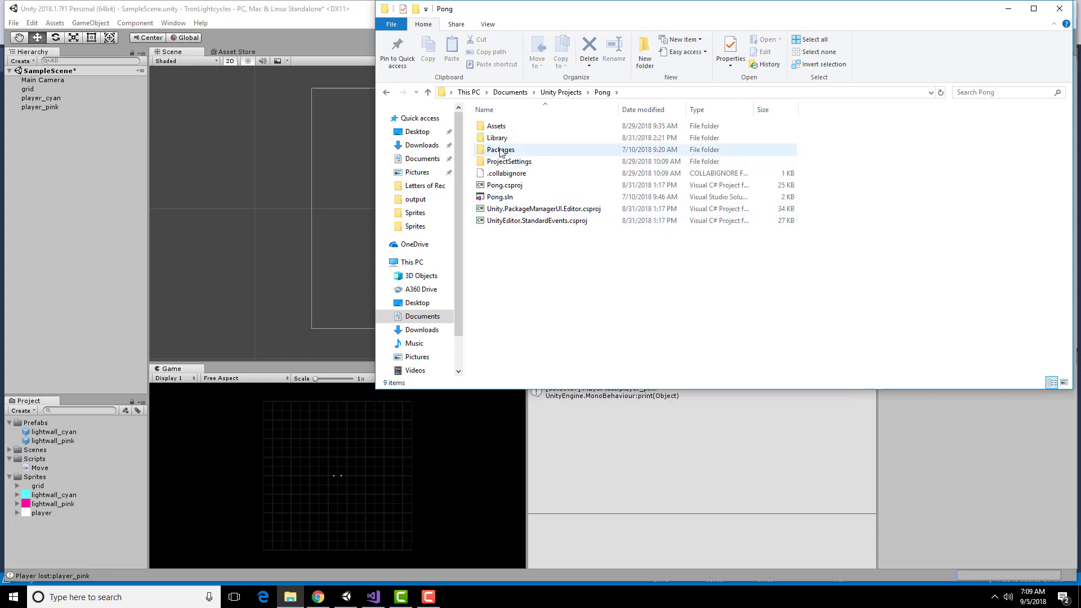
pyautogui.doubleClick(496, 126)
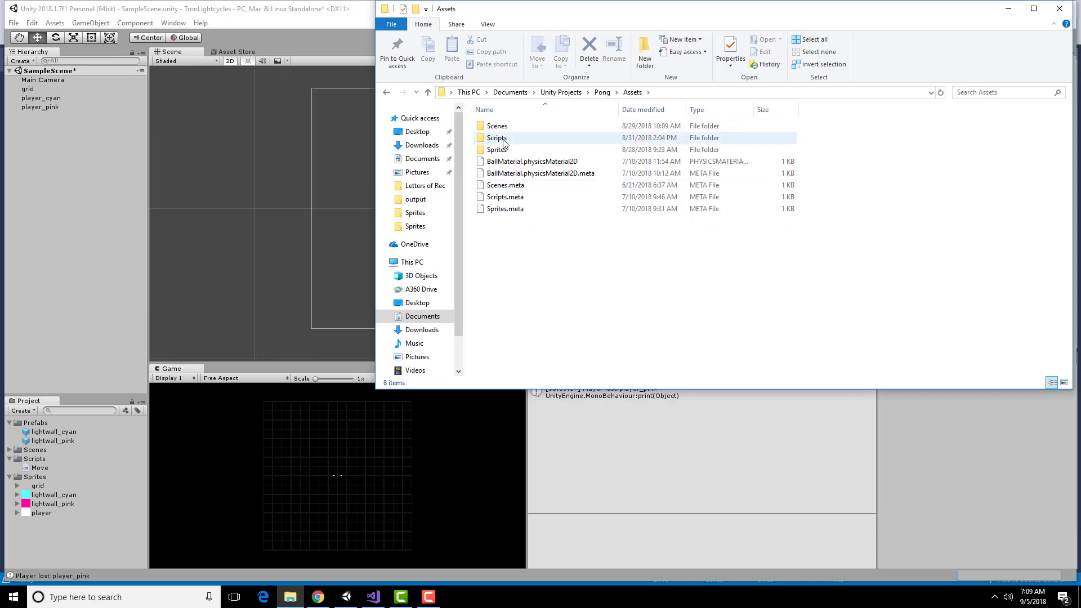
pyautogui.doubleClick(501, 150)
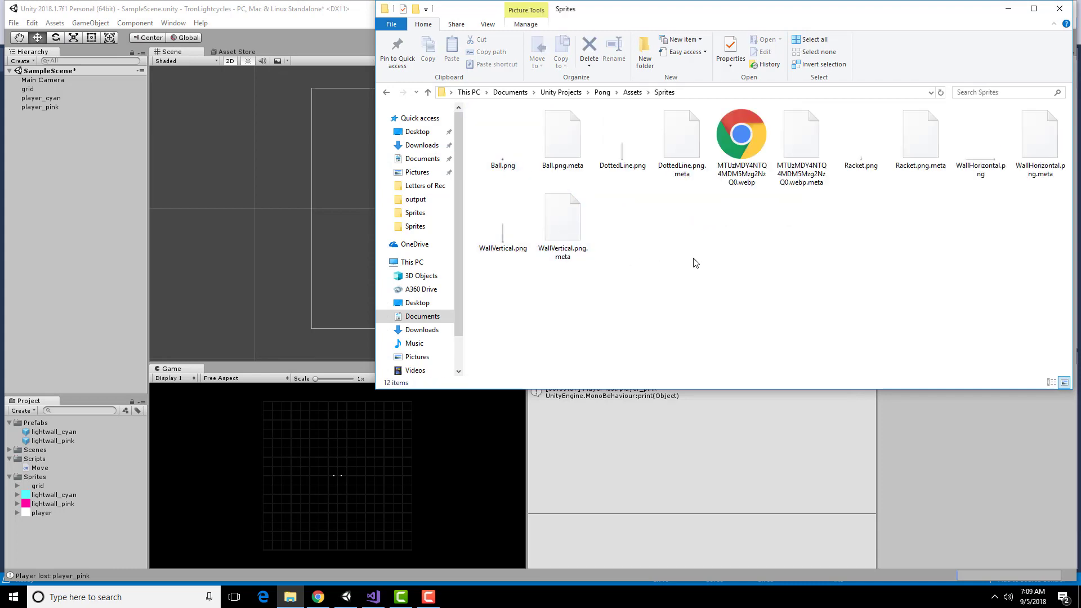
pyautogui.click(502, 222)
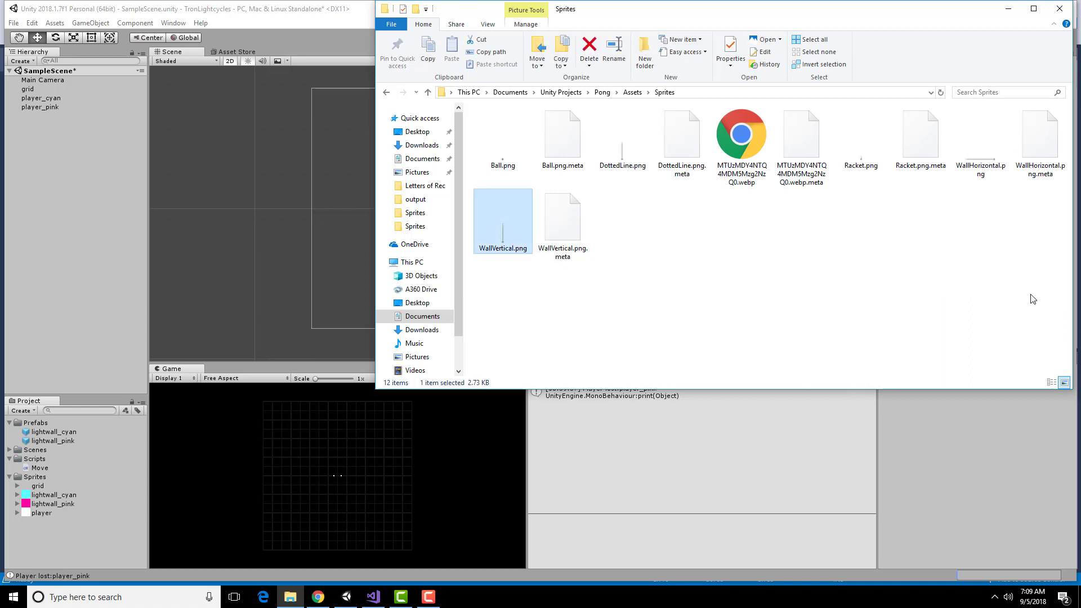
pyautogui.keyDown('ctrl'); pyautogui.click(977, 142); pyautogui.keyUp('ctrl')
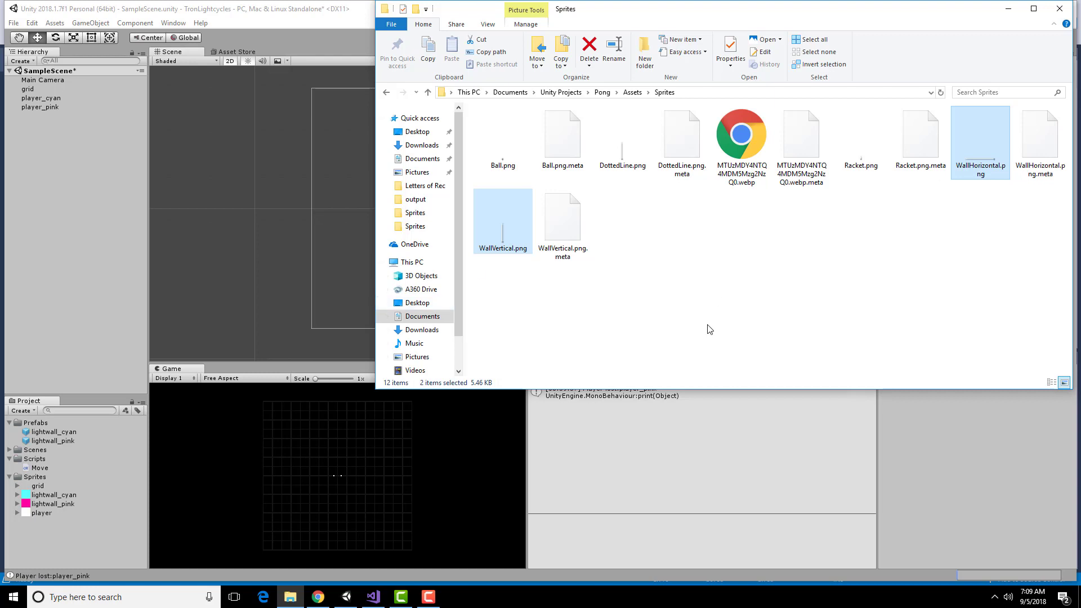
pyautogui.hotkey('ctrl', 'c')
# - Paste the two wall images into the TronLightcycles project's Assets > Sprites folder and return to Unity
pyautogui.click(544, 93)
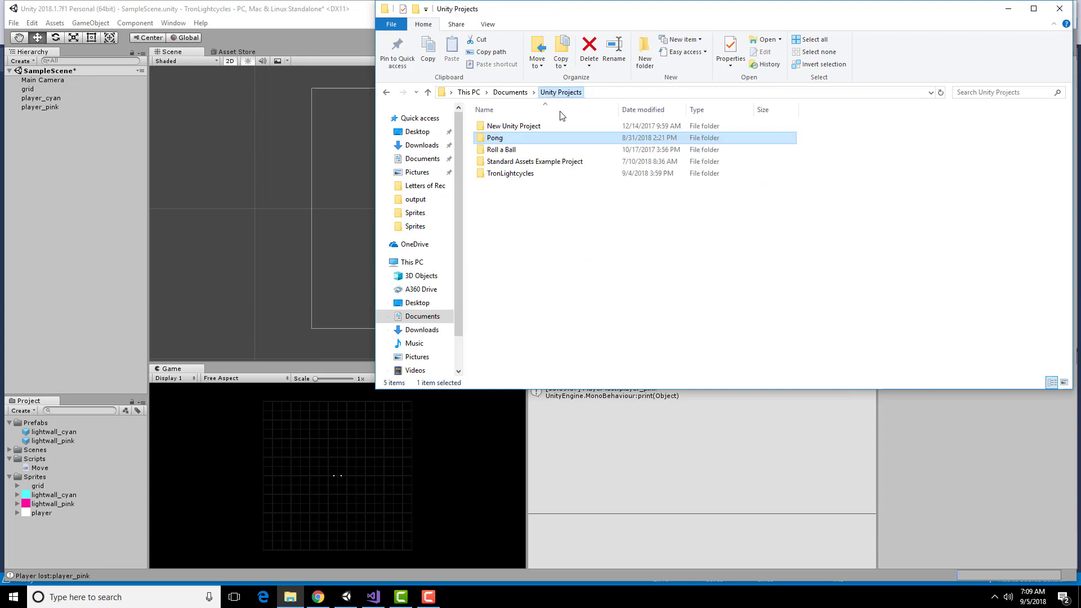
pyautogui.doubleClick(512, 174)
pyautogui.click(503, 126)
pyautogui.doubleClick(503, 126)
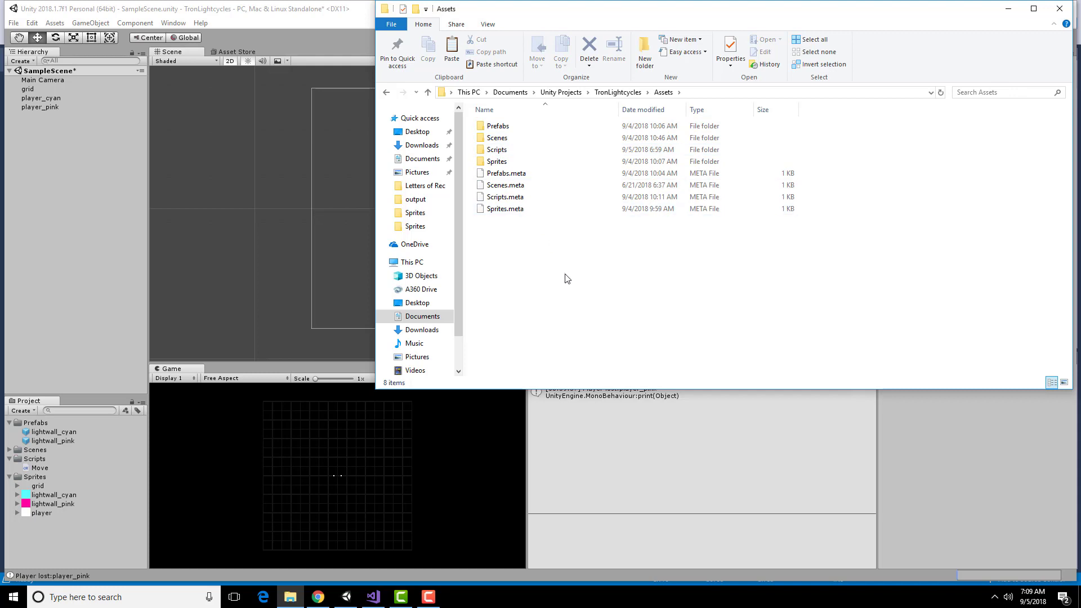
pyautogui.doubleClick(502, 161)
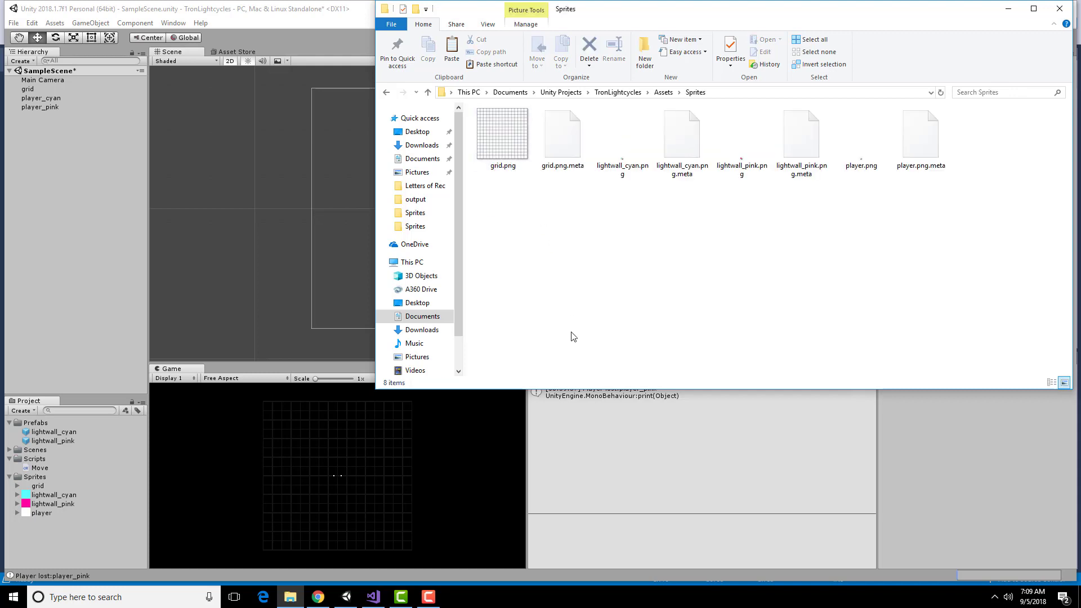
pyautogui.hotkey('ctrl', 'v')
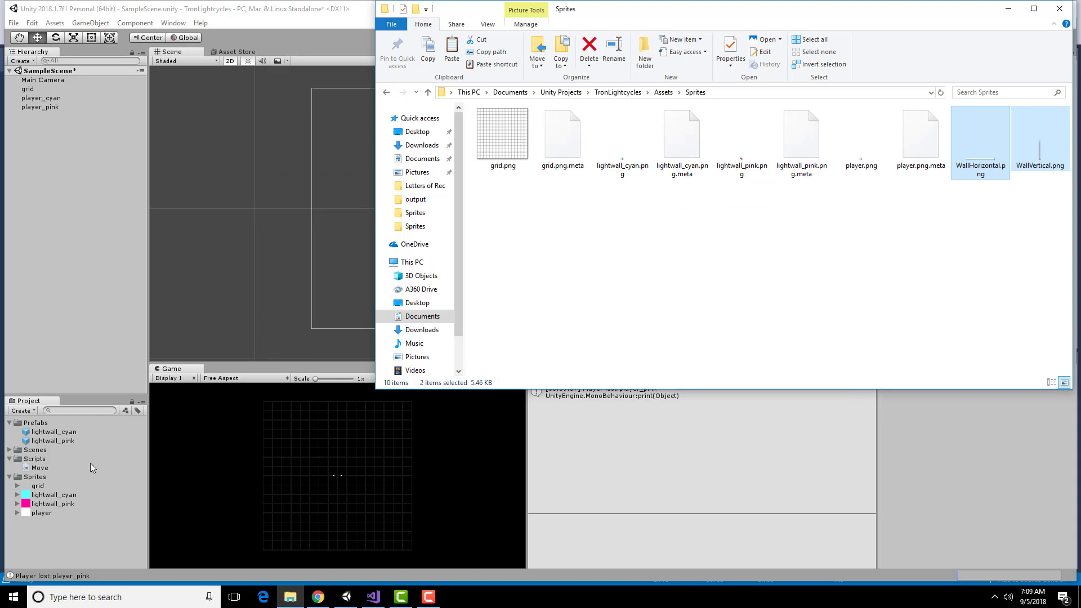
pyautogui.click(1009, 9)
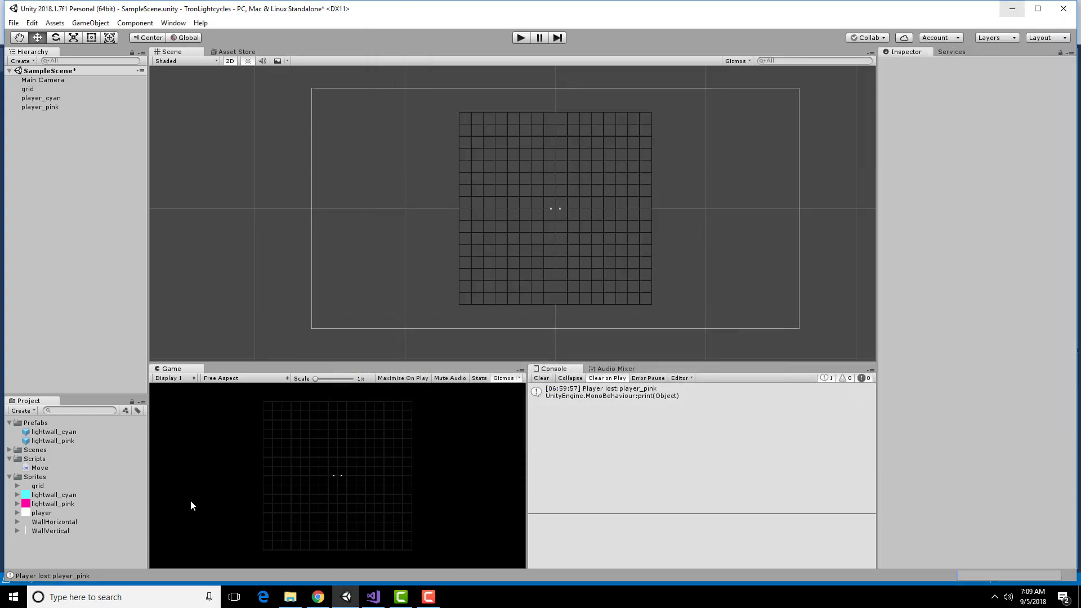
# - Set the WallHorizontal sprite to 2 pixels per unit with Point (no filter) filtering, as on lightwall_pink, and apply the import settings
pyautogui.click(54, 523)
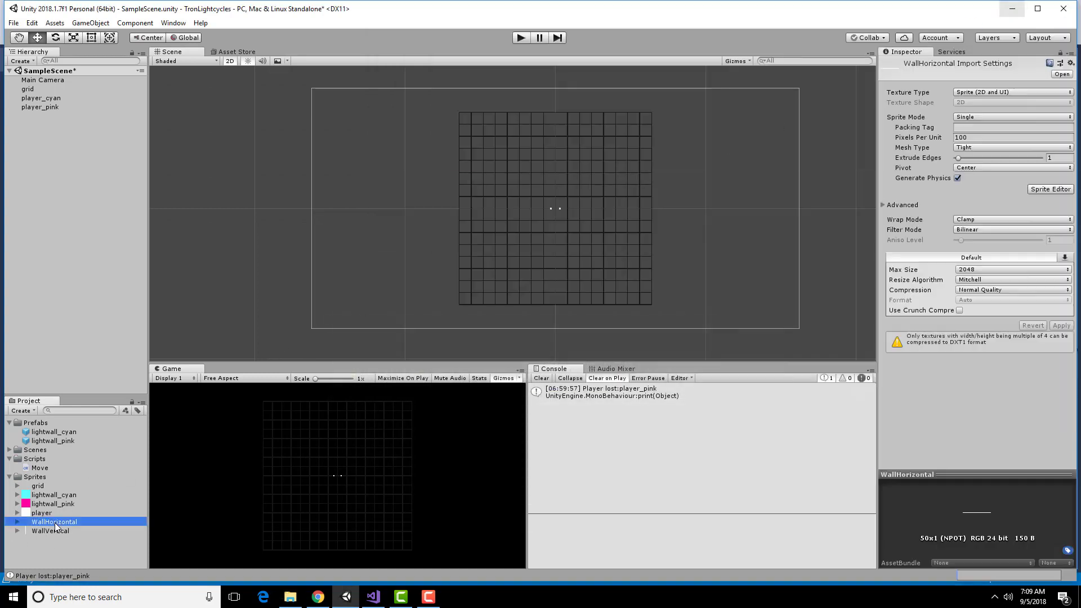
pyautogui.click(49, 530)
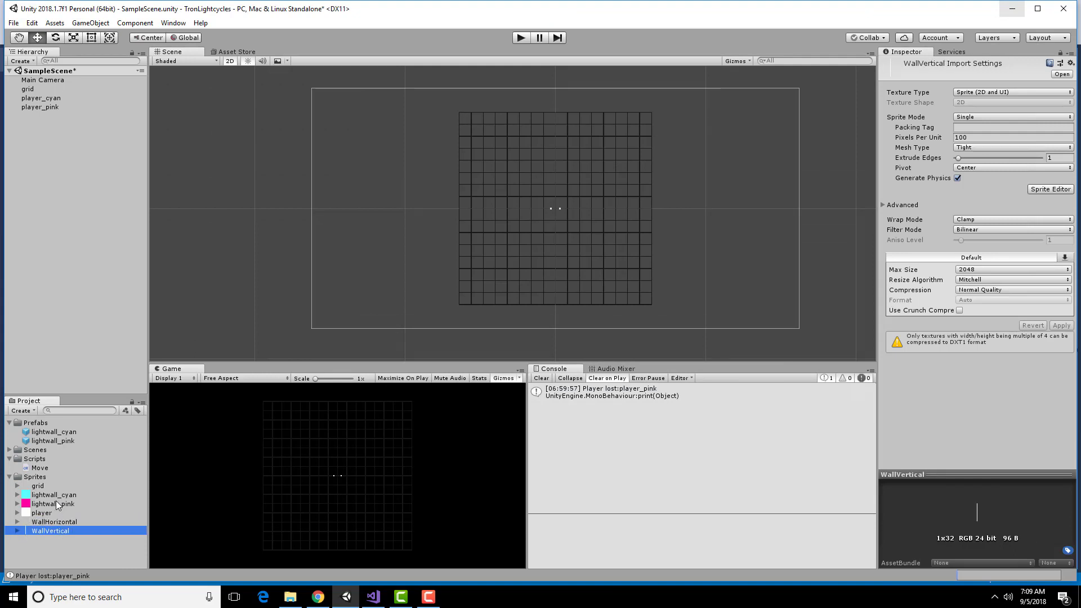
pyautogui.click(52, 504)
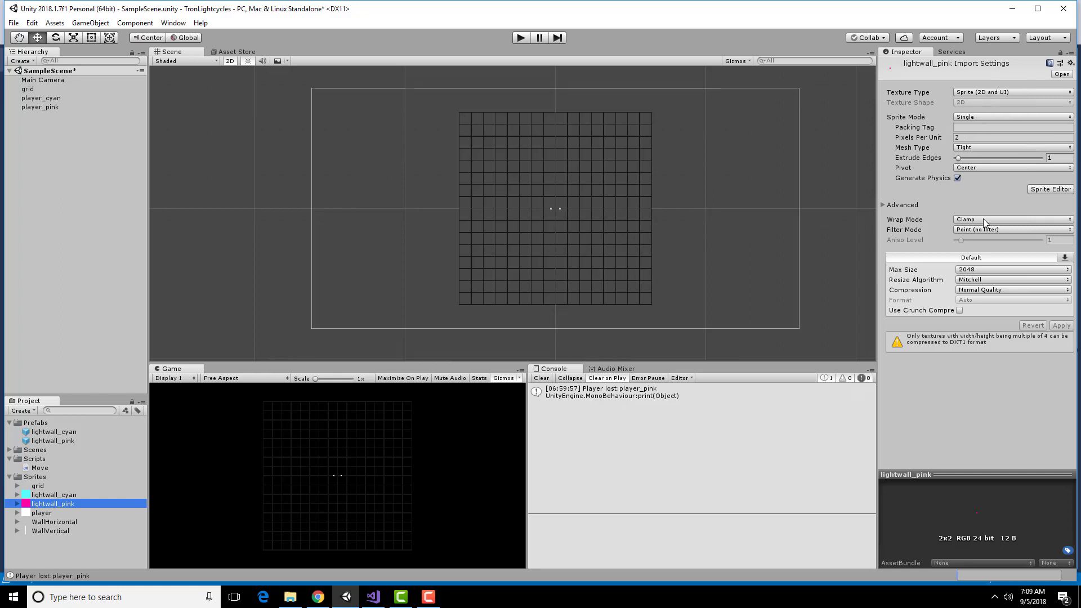
pyautogui.click(77, 520)
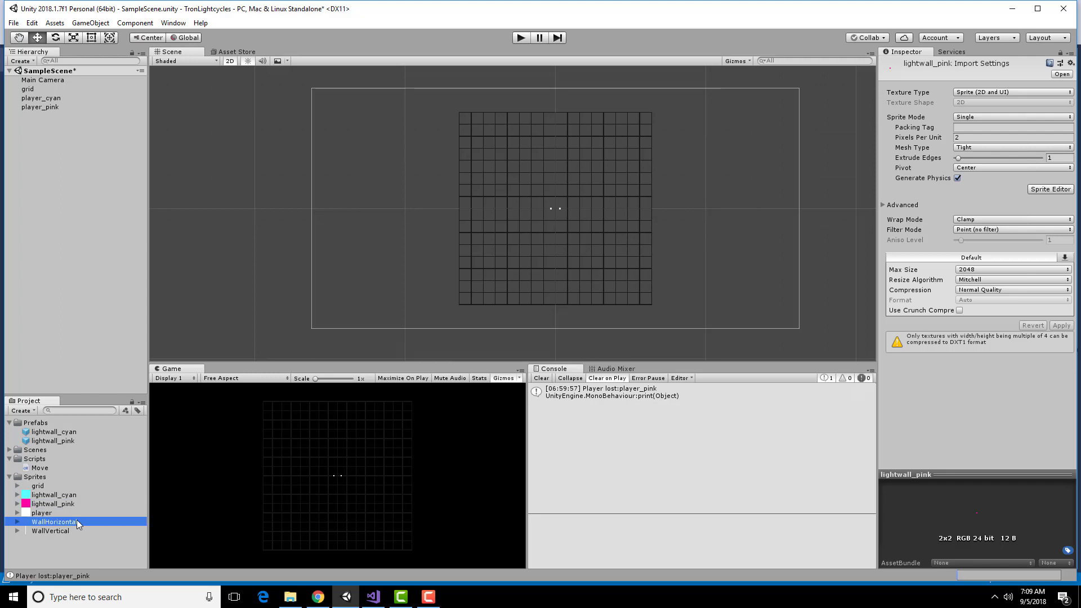
pyautogui.click(985, 137)
pyautogui.write('2')
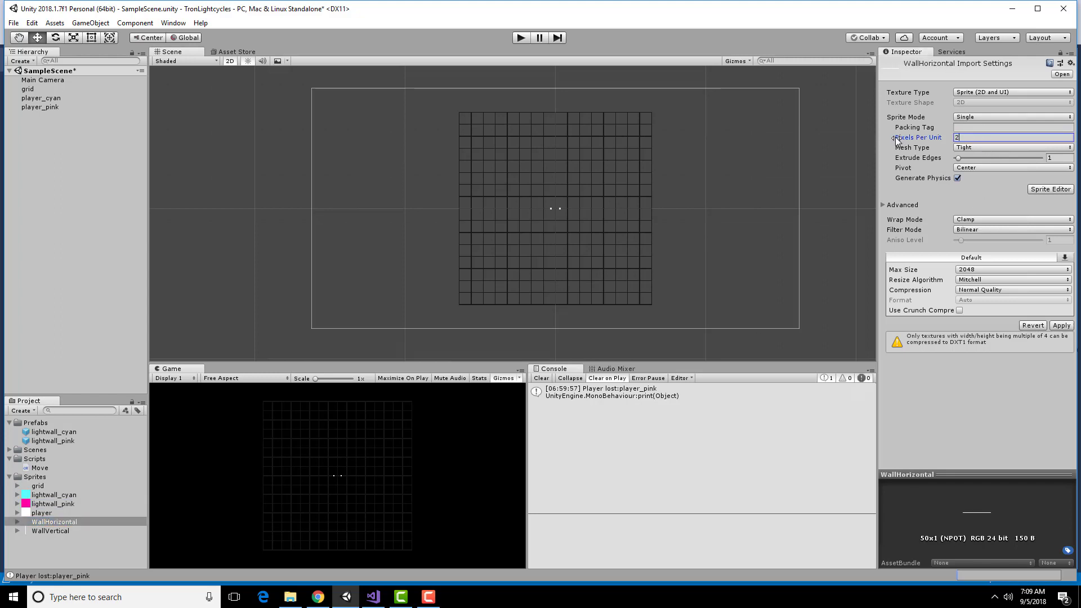
pyautogui.click(979, 229)
pyautogui.click(980, 237)
pyautogui.click(94, 531)
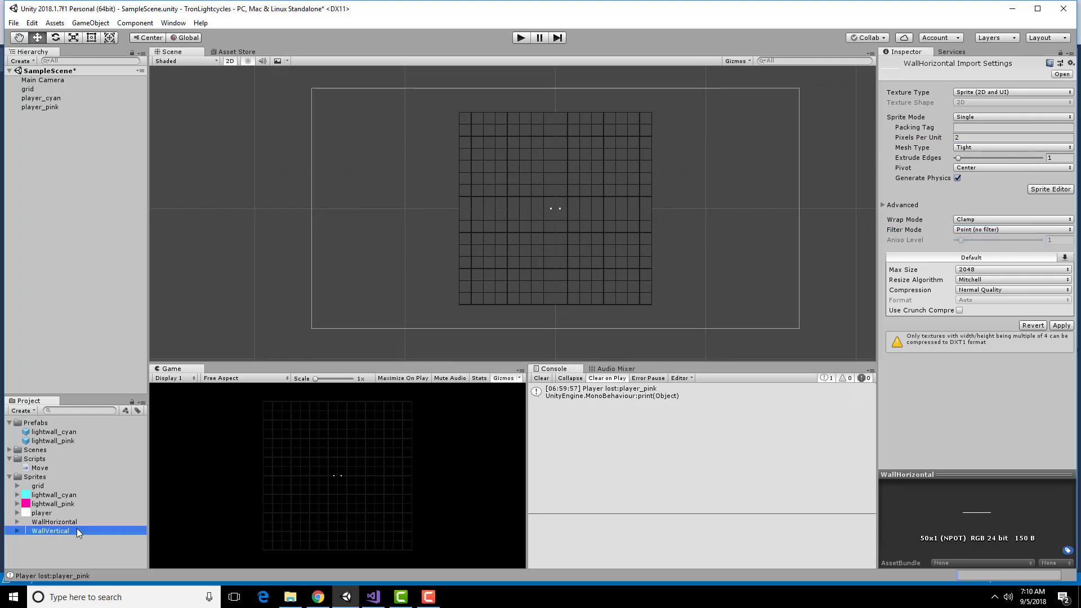
pyautogui.click(572, 321)
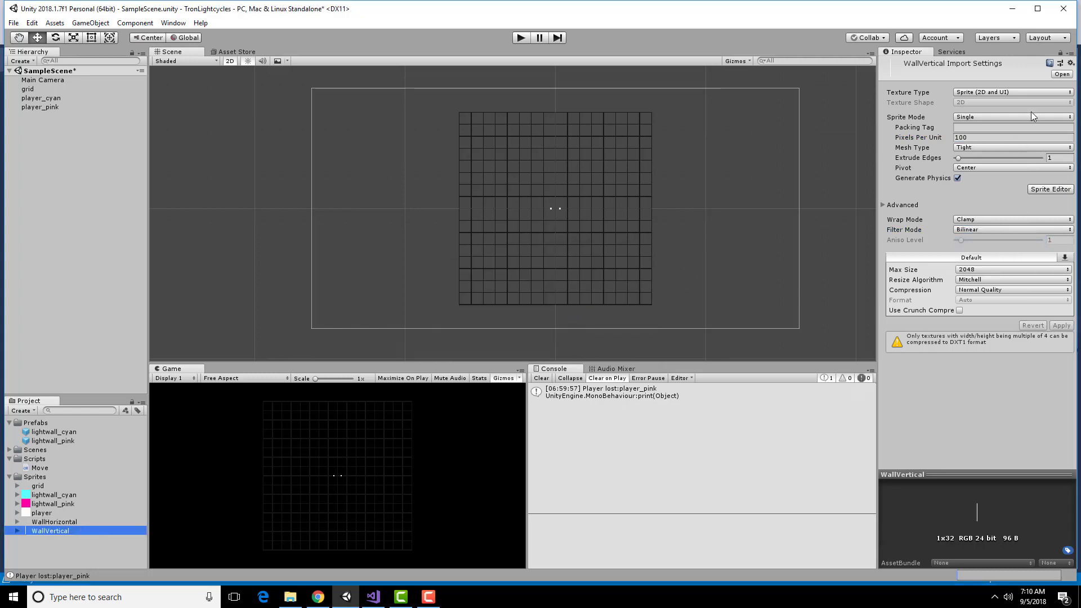
# - Set the WallVertical sprite to 2 pixels per unit with Point (no filter) filtering and apply the import settings
pyautogui.click(908, 138)
pyautogui.write('2')
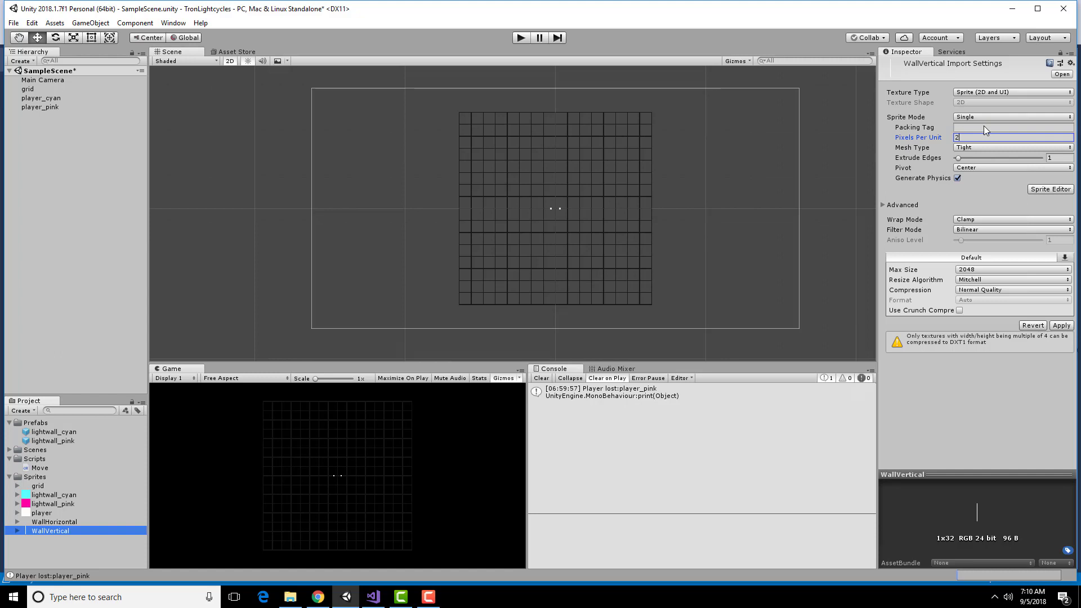
pyautogui.click(972, 229)
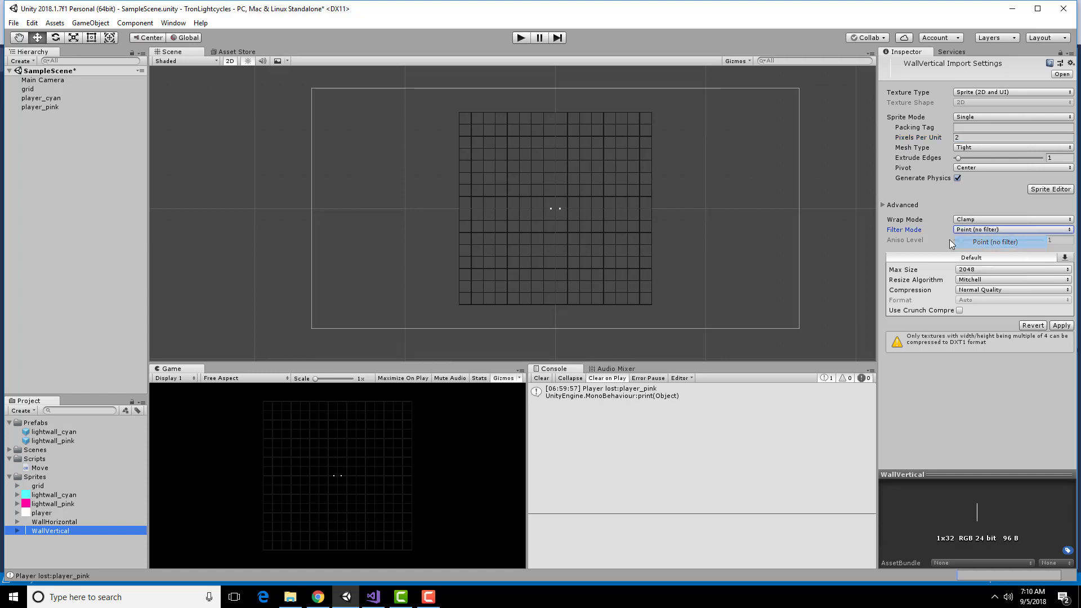
pyautogui.click(994, 242)
pyautogui.click(1058, 327)
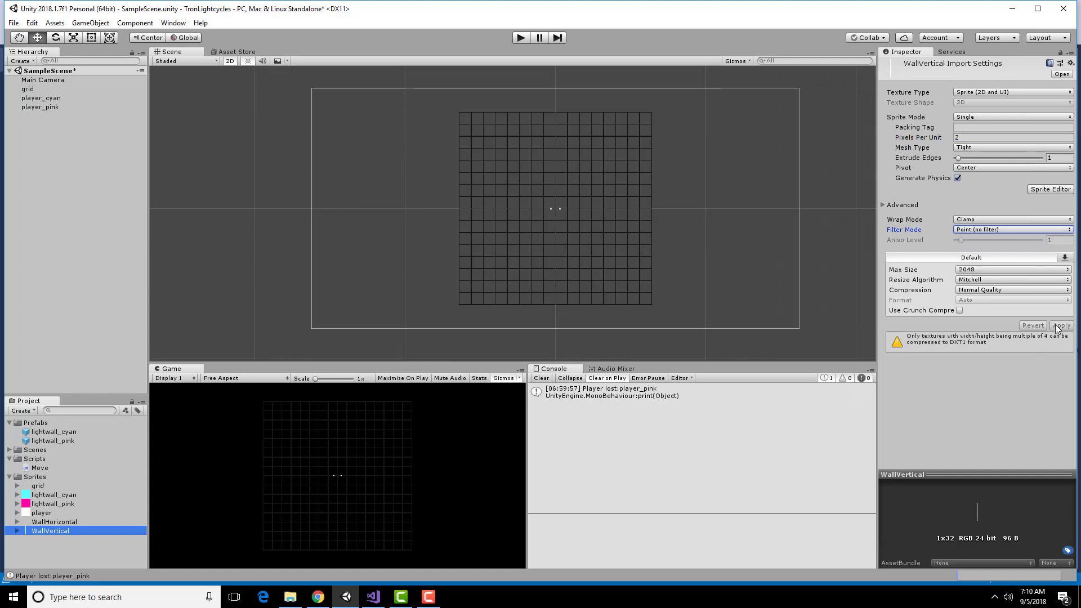
# - Place the WallHorizontal sprite on the grid's upper edge and scale it horizontally to about 5.1 to span the grid
pyautogui.click(61, 523)
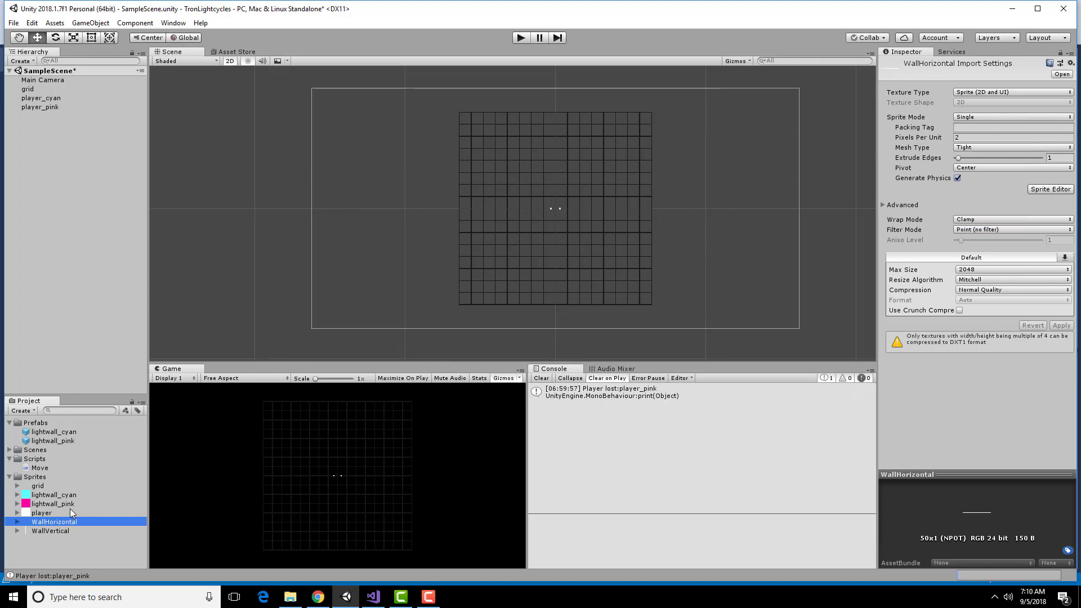
pyautogui.moveTo(73, 521); pyautogui.dragTo(555, 128)
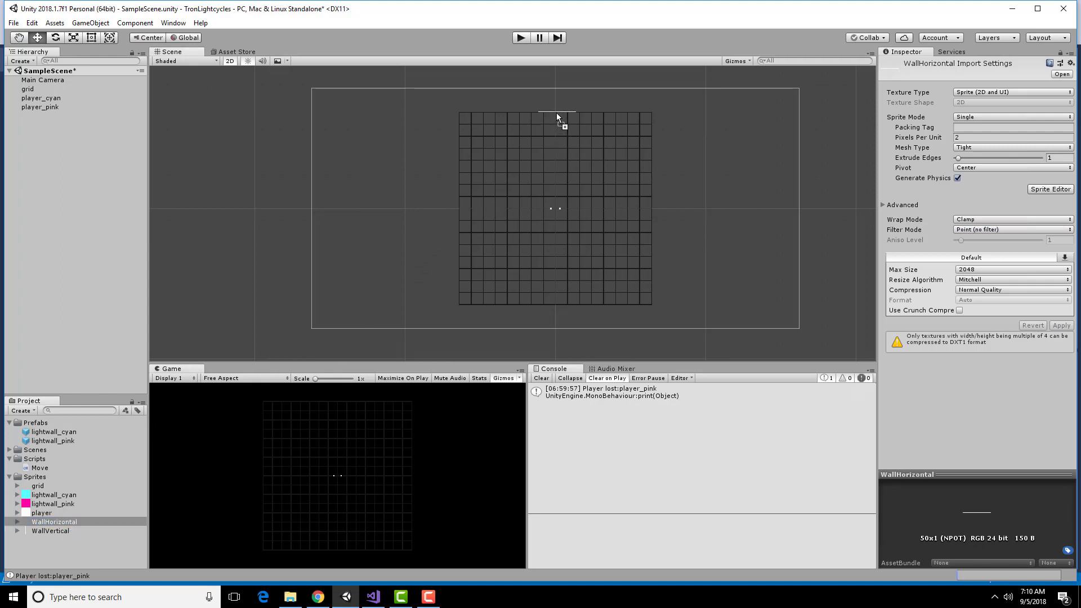
pyautogui.moveTo(556, 112); pyautogui.dragTo(556, 112)
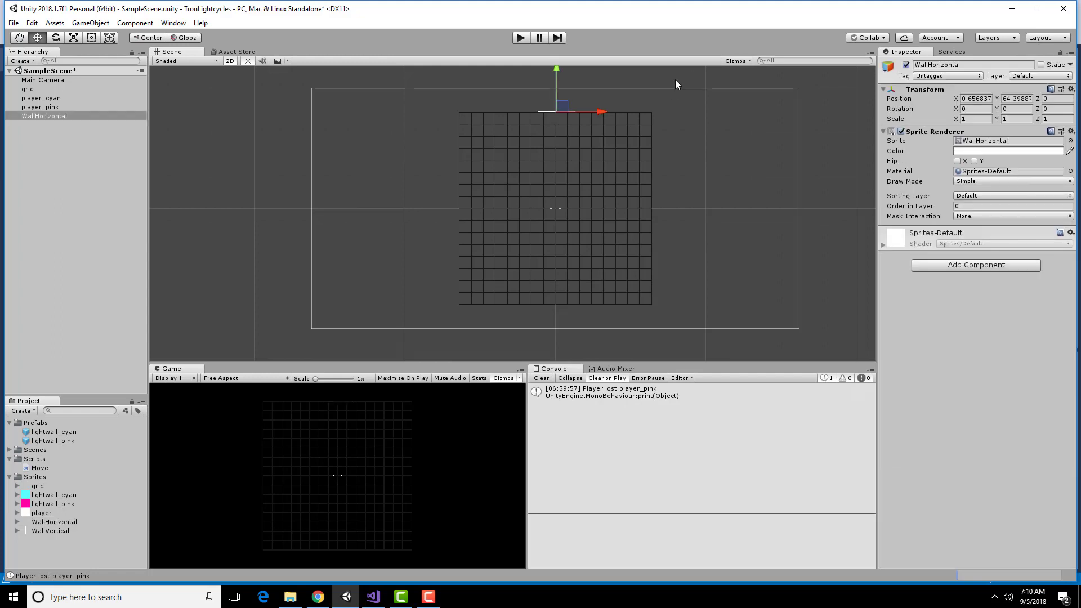
pyautogui.click(90, 37)
pyautogui.click(73, 37)
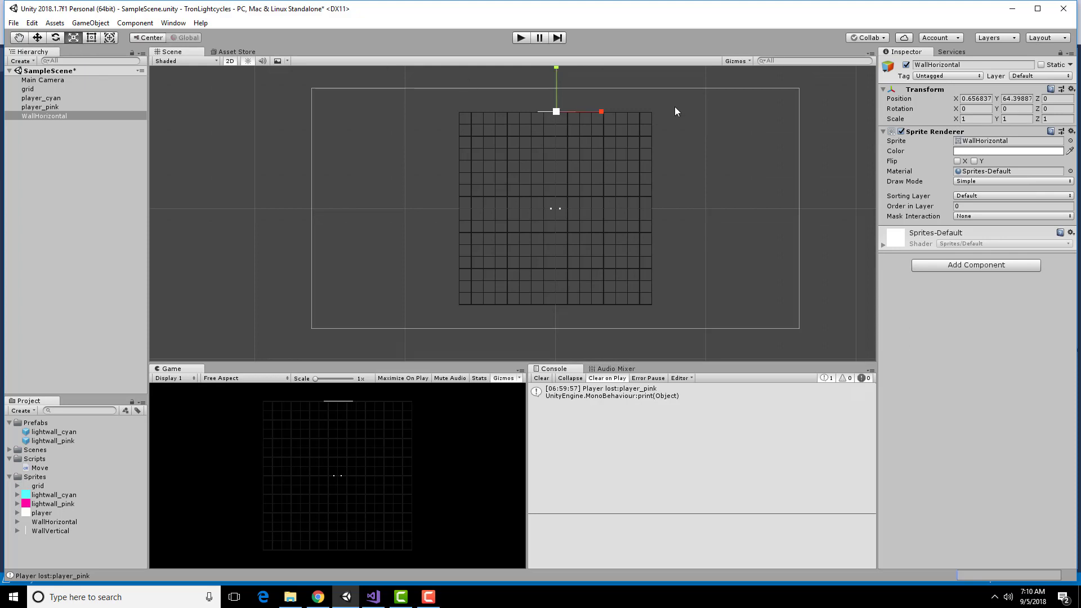
pyautogui.moveTo(602, 112); pyautogui.dragTo(786, 109)
# - Set the WallHorizontal object's position to X 0, Y 65 and stretch its X scale to about 5.16
pyautogui.click(976, 99)
pyautogui.write('0')
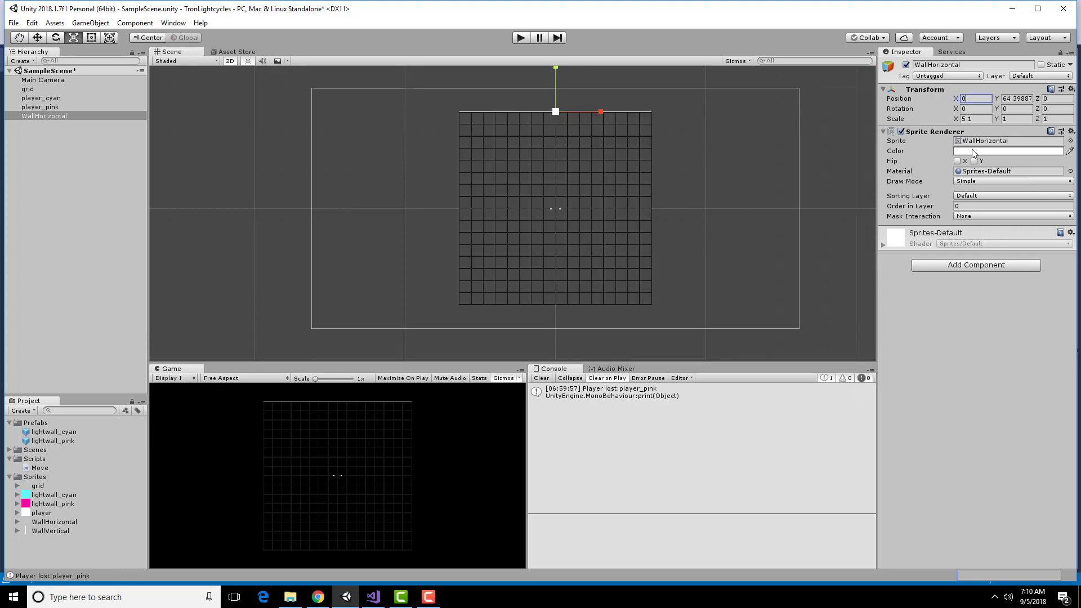
pyautogui.click(1023, 100)
pyautogui.write('65')
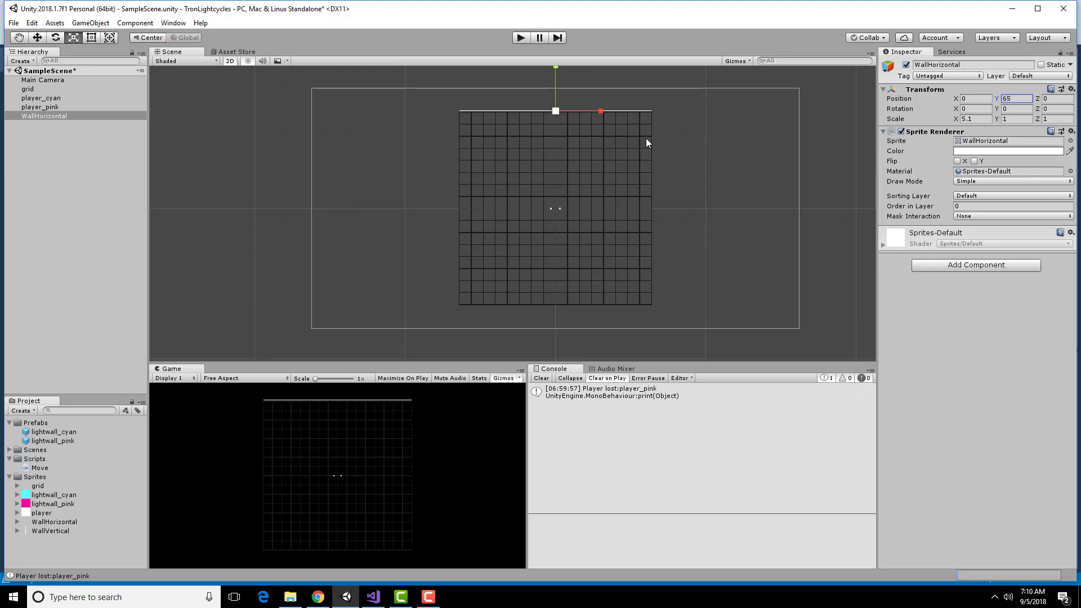
pyautogui.click(973, 119)
pyautogui.click(601, 111)
pyautogui.moveTo(601, 112); pyautogui.dragTo(603, 114)
# - Rename the WallHorizontal object in the scene hierarchy to WallTop
pyautogui.click(62, 117)
pyautogui.rightClick(62, 117)
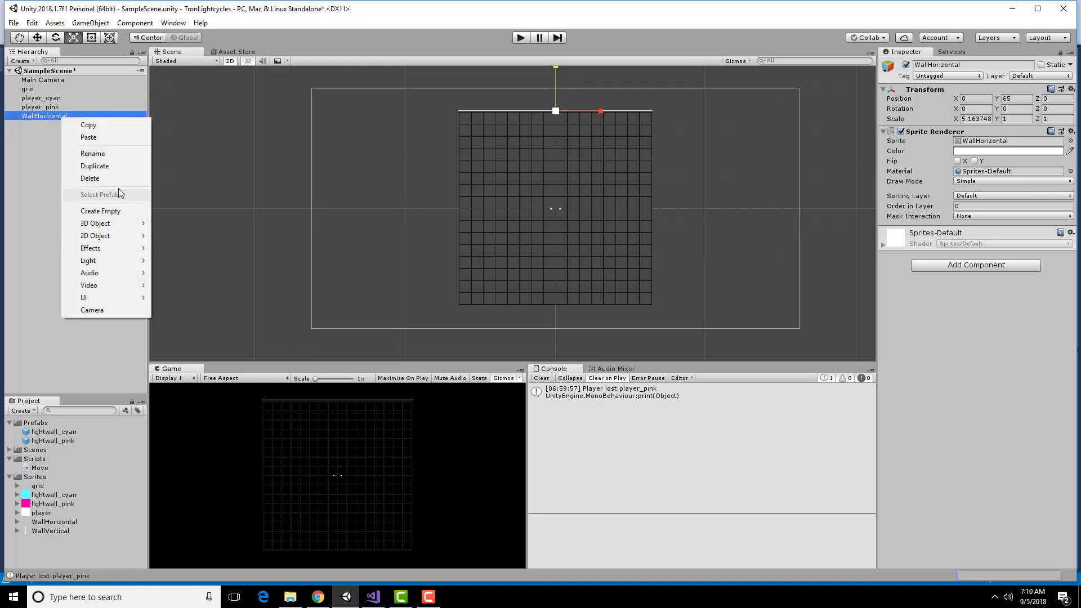
pyautogui.click(102, 153)
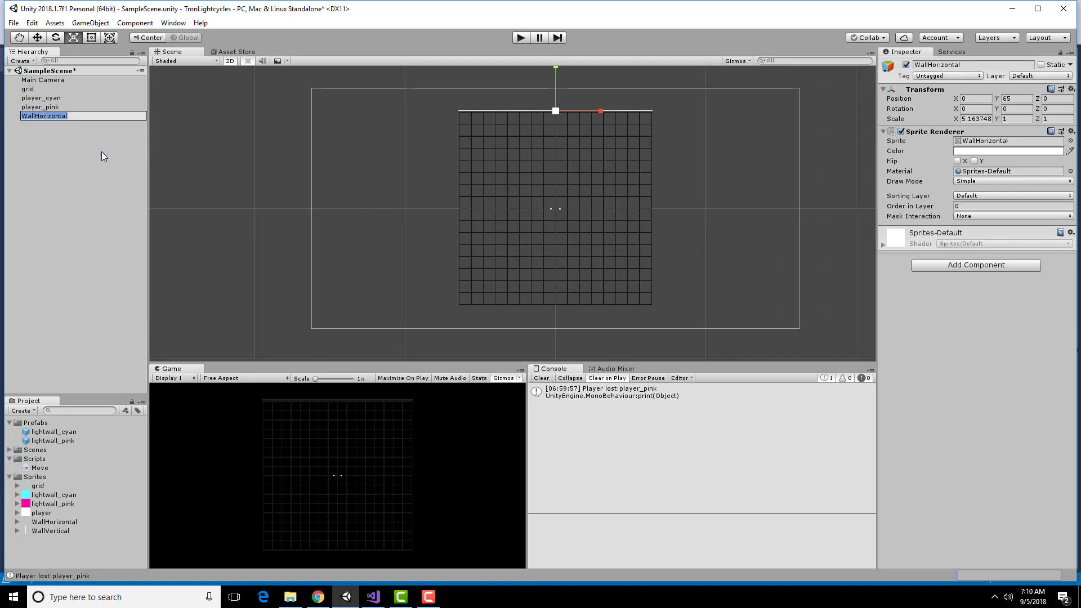
pyautogui.write('WallTop')
pyautogui.click(96, 156)
# - Duplicate the WallTop object and rename the copy WallBottom
pyautogui.click(40, 111)
pyautogui.click(45, 117)
pyautogui.rightClick(45, 117)
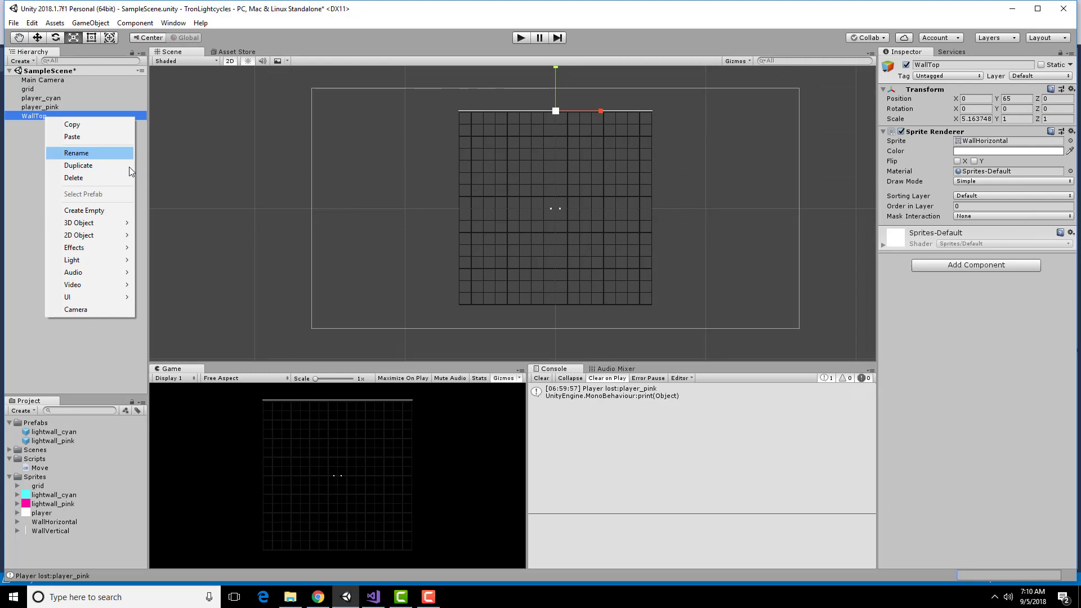
pyautogui.click(108, 167)
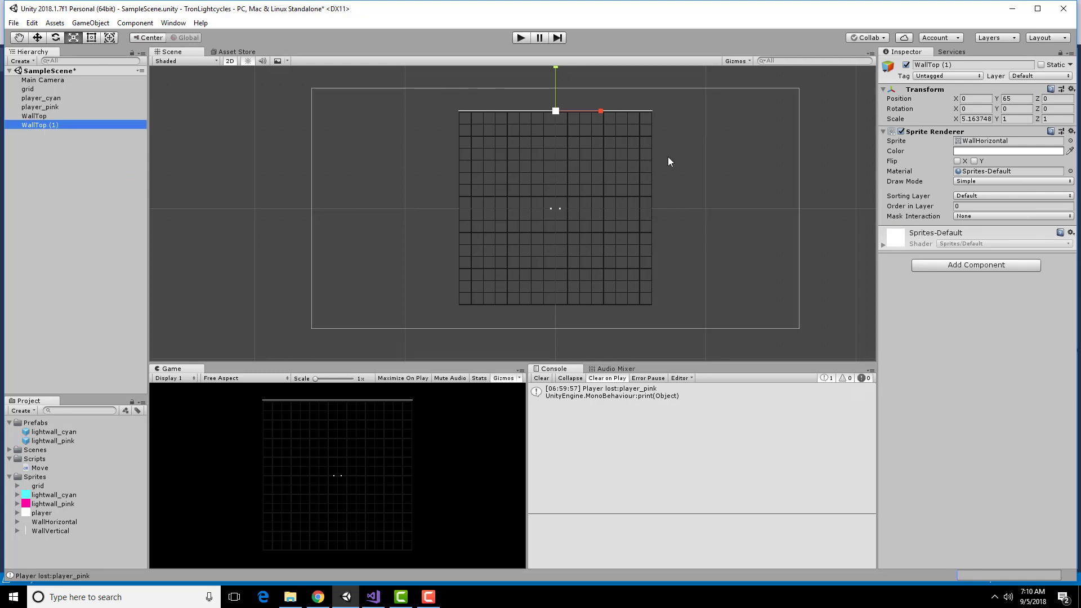
pyautogui.click(929, 65)
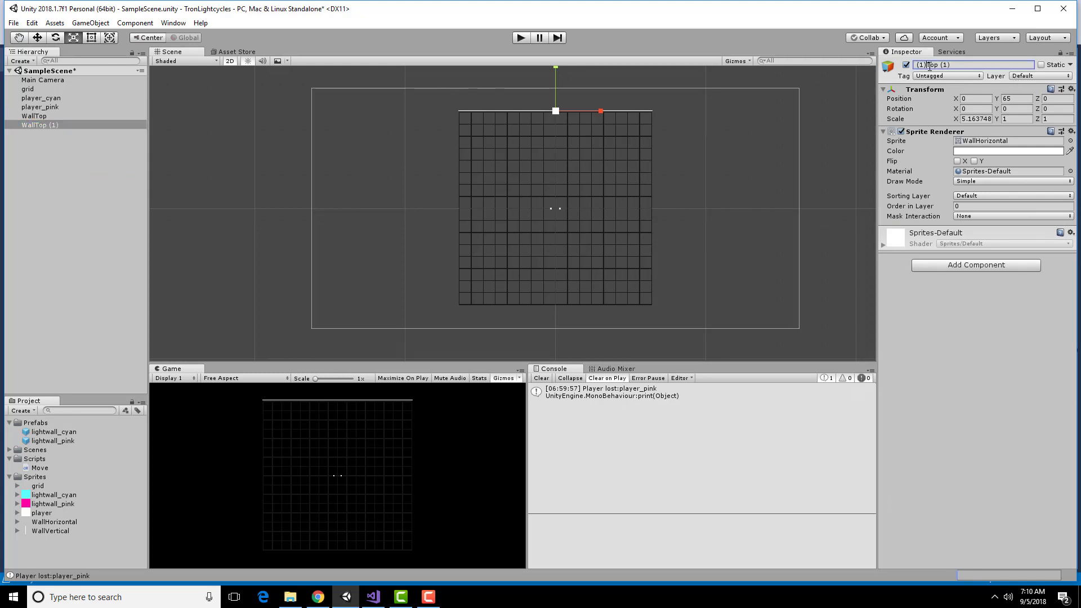
pyautogui.write('WallBottom')
# - Set WallBottom's Y position to -65 so it lies along the grid's lower edge
pyautogui.click(1024, 100)
pyautogui.press('Home')
pyautogui.write('-')
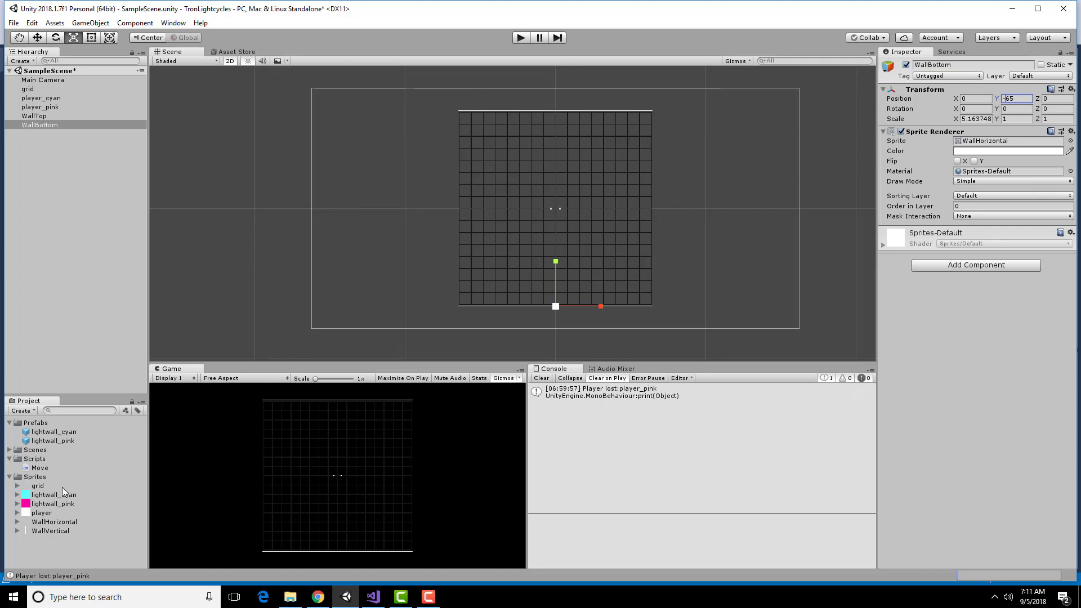
# - Place the WallVertical sprite on the grid's left edge and set its position to X -65, Y 0
pyautogui.click(54, 522)
pyautogui.moveTo(56, 524); pyautogui.dragTo(459, 207)
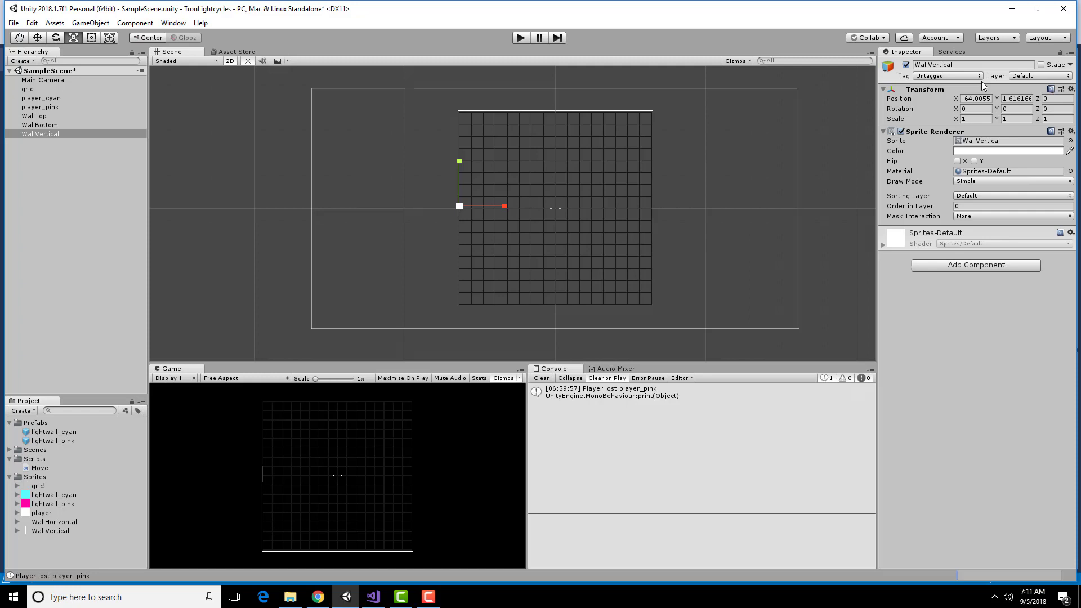
pyautogui.click(983, 99)
pyautogui.write('-65')
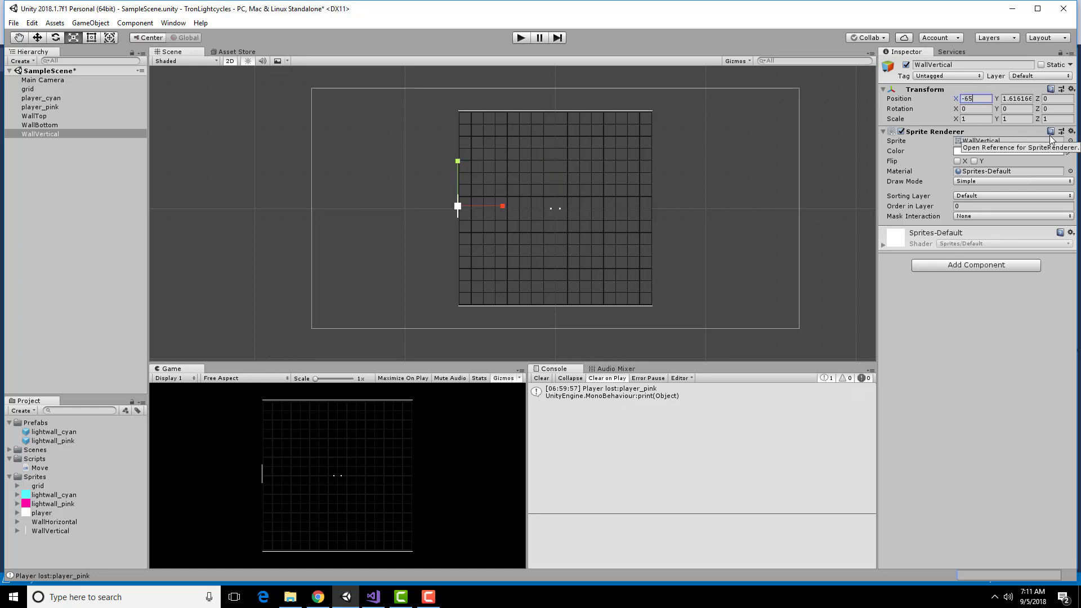
pyautogui.click(1017, 100)
pyautogui.write('0')
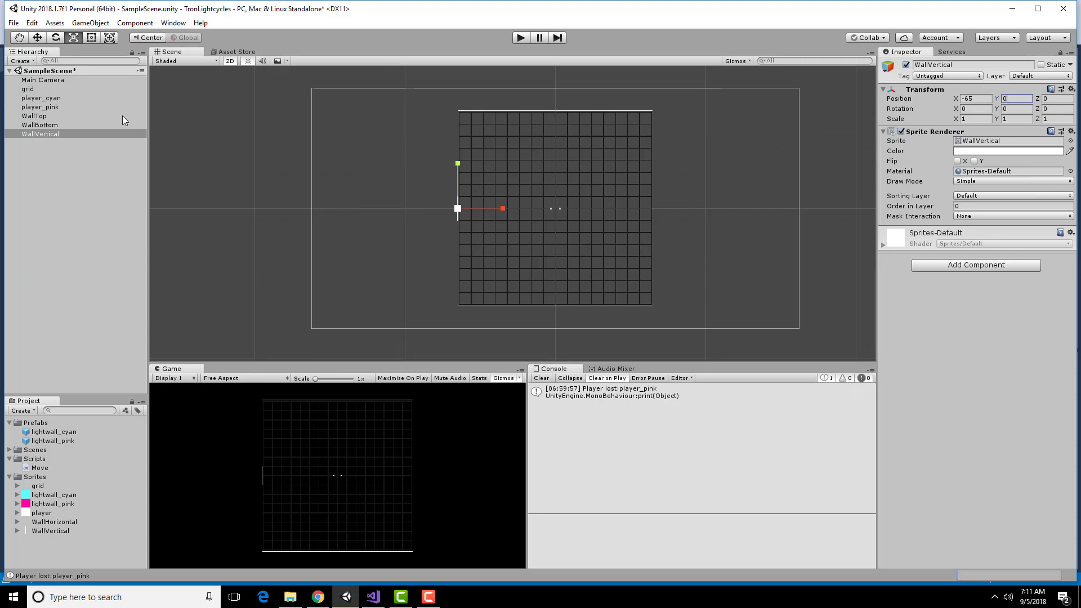
# - Stretch the WallVertical object to a Y scale of about 8.13 to span the grid's height
pyautogui.click(85, 125)
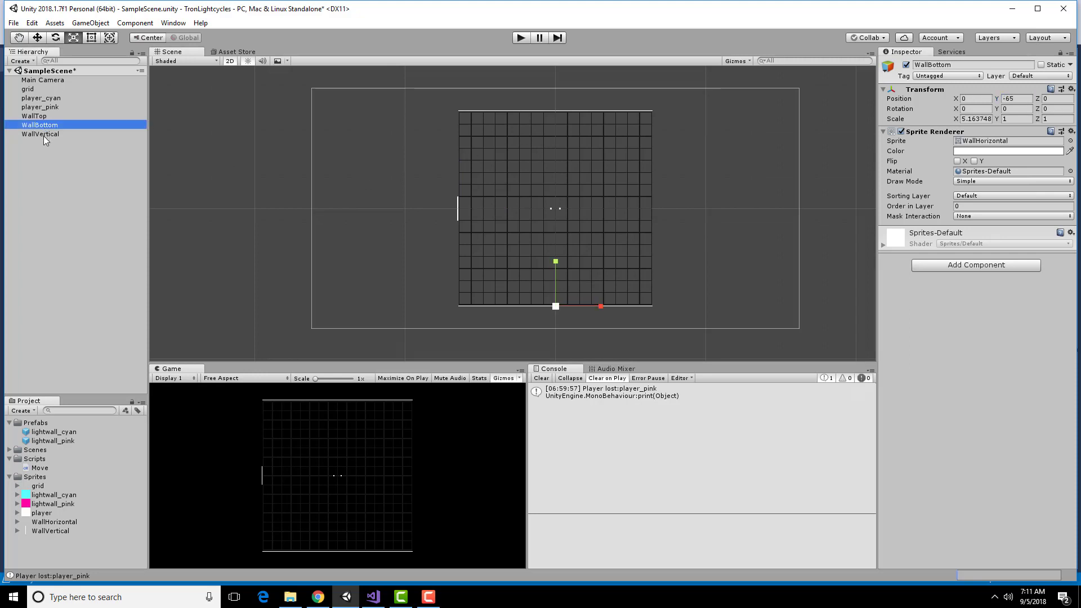
pyautogui.click(43, 136)
pyautogui.click(977, 119)
pyautogui.click(1015, 118)
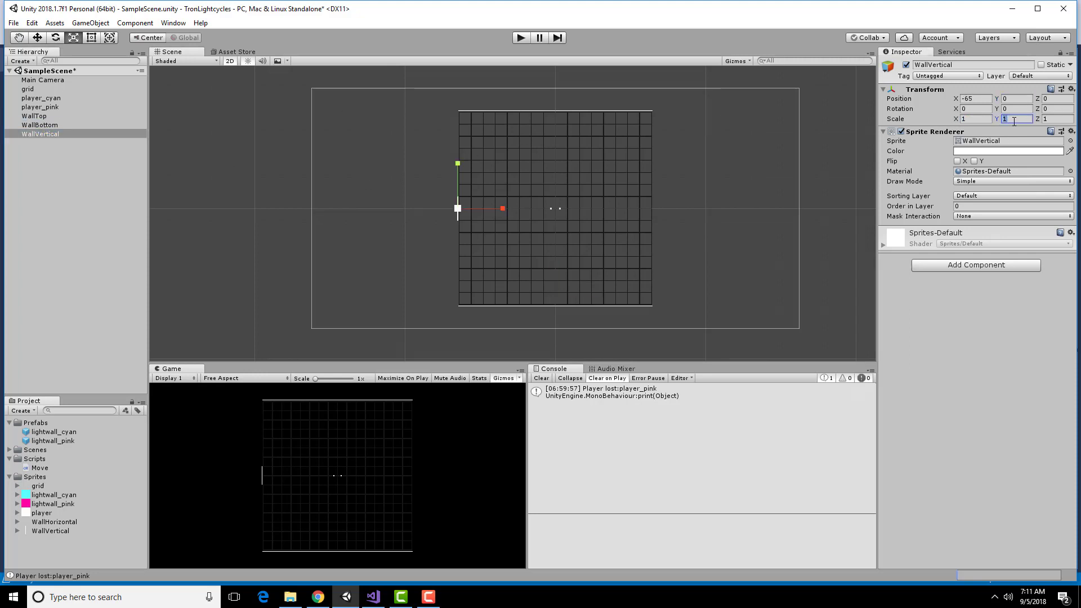
pyautogui.write('5.16')
pyautogui.moveTo(457, 163); pyautogui.dragTo(461, 141)
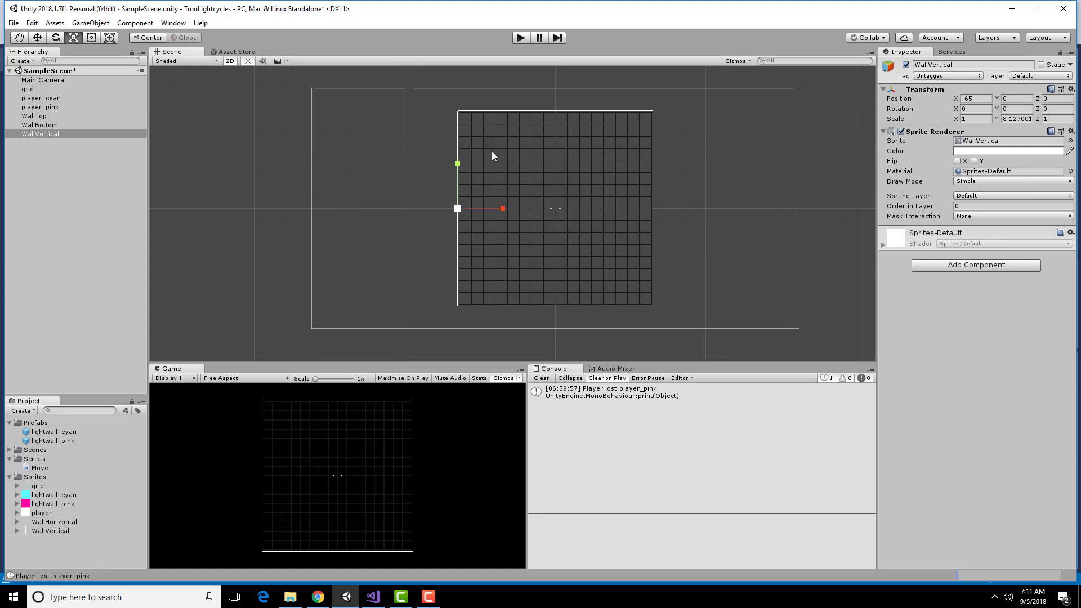
# - Move the WallVertical object inward along X to -64.1 so it sits against the grid's edge
pyautogui.scroll(10, 444, 109)
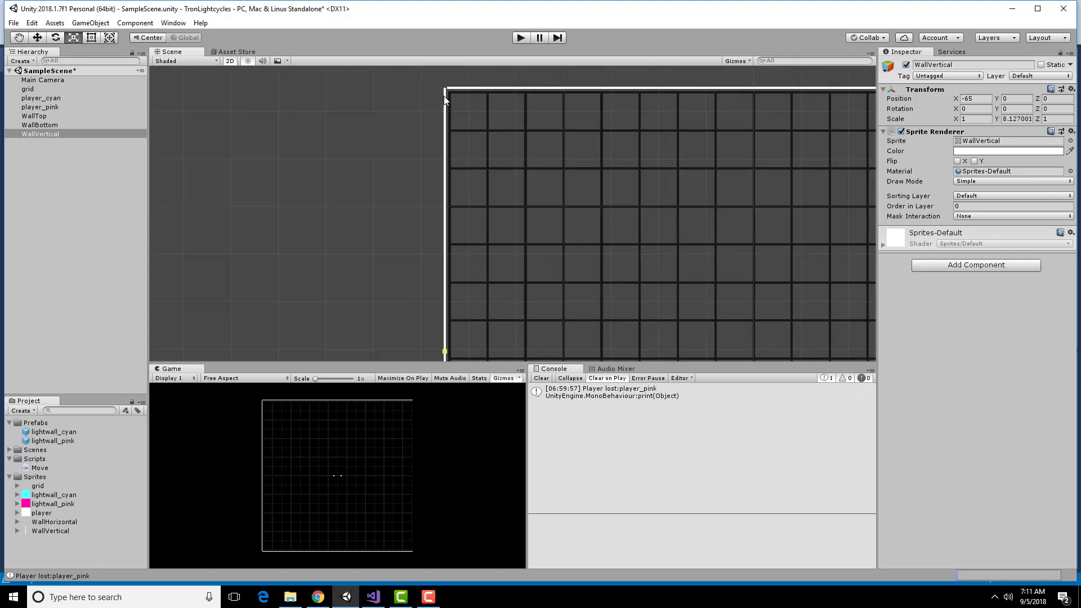
pyautogui.scroll(-3, 445, 104)
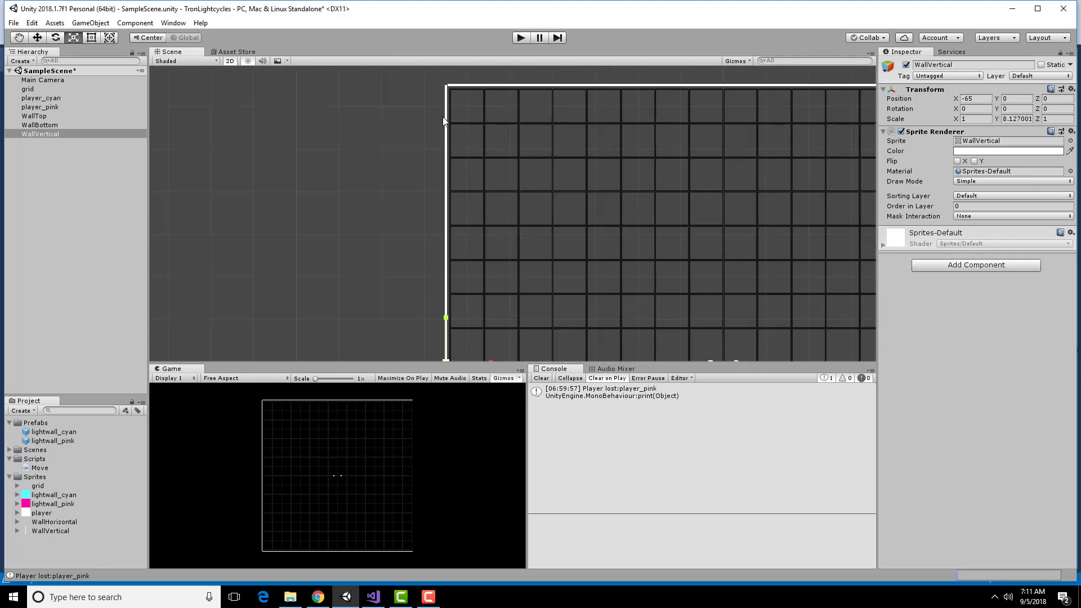
pyautogui.scroll(-8, 445, 121)
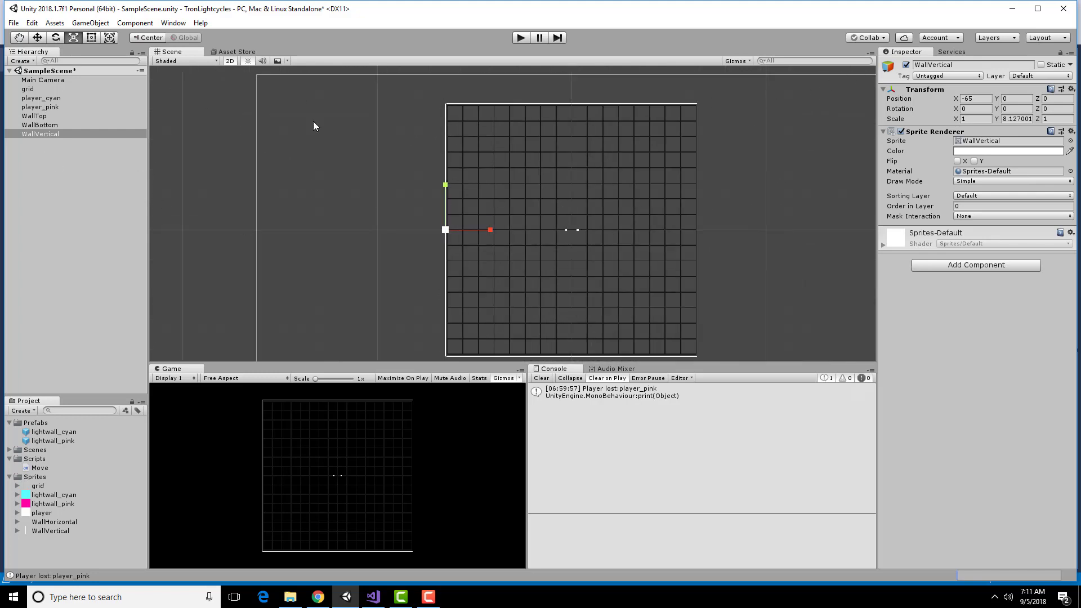
pyautogui.click(37, 37)
pyautogui.scroll(2, 451, 235)
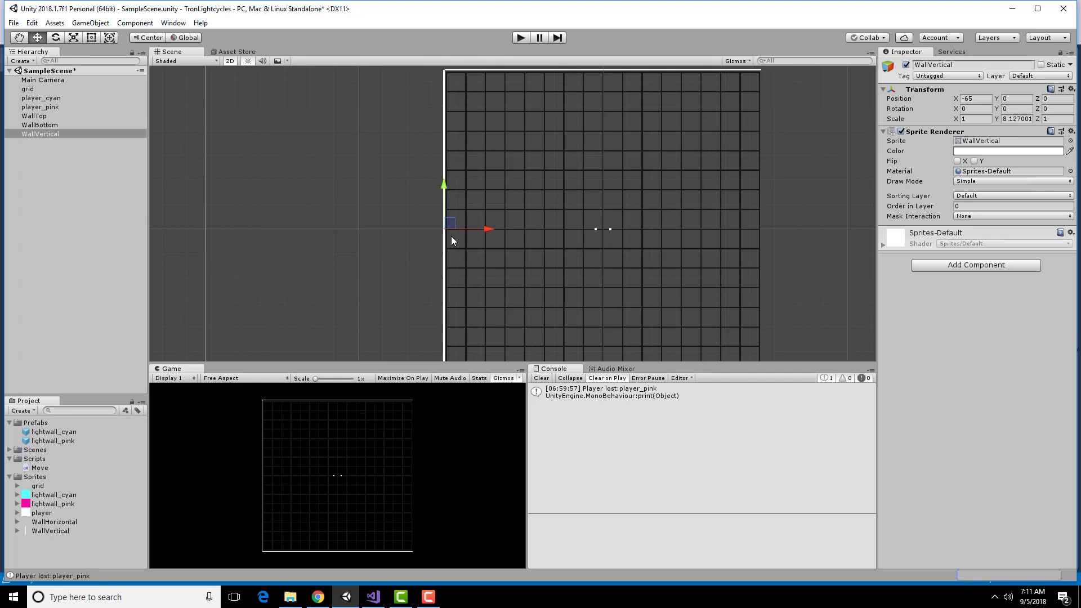
pyautogui.scroll(3, 451, 236)
pyautogui.moveTo(478, 226); pyautogui.dragTo(486, 225)
pyautogui.scroll(1, 629, 248)
pyautogui.scroll(-2, 623, 244)
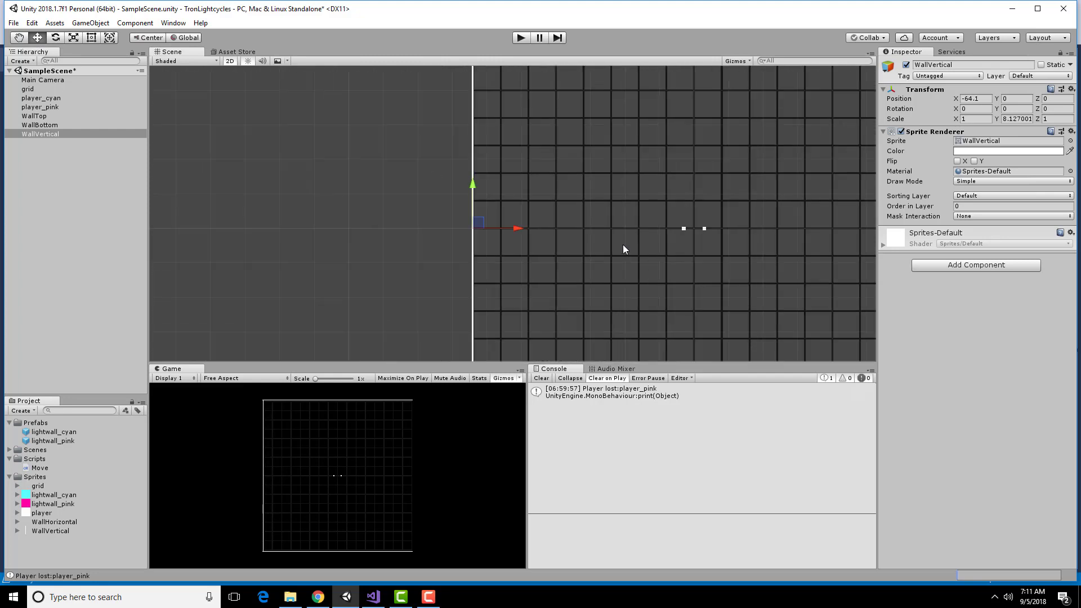
# - Move WallTop down to Y 64 so it meets the grid's upper edge
pyautogui.scroll(-2, 623, 245)
pyautogui.click(657, 101)
pyautogui.scroll(4, 657, 101)
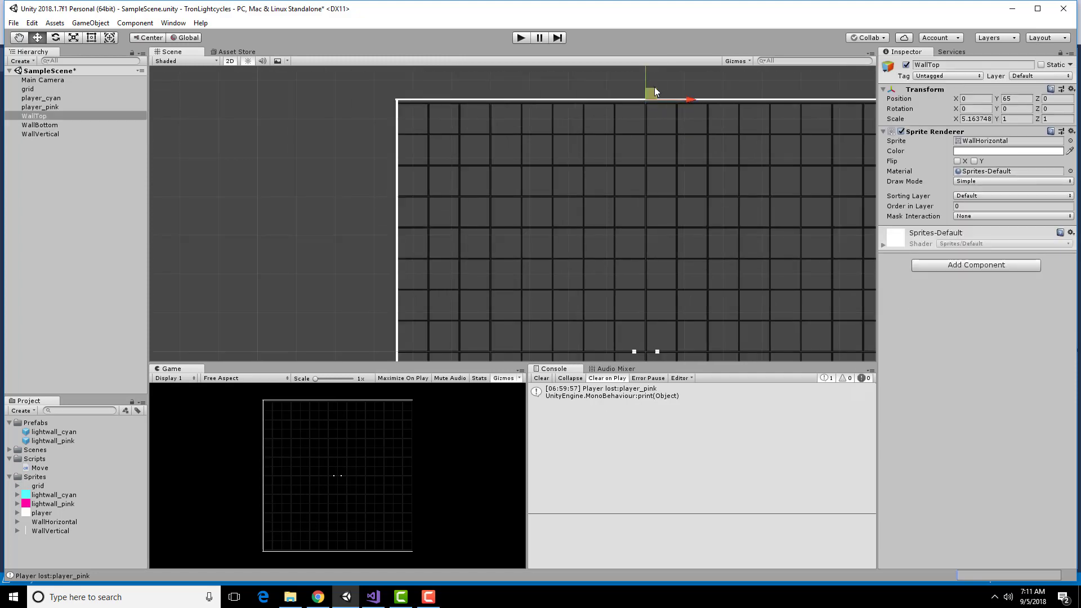
pyautogui.moveTo(646, 79); pyautogui.dragTo(646, 87)
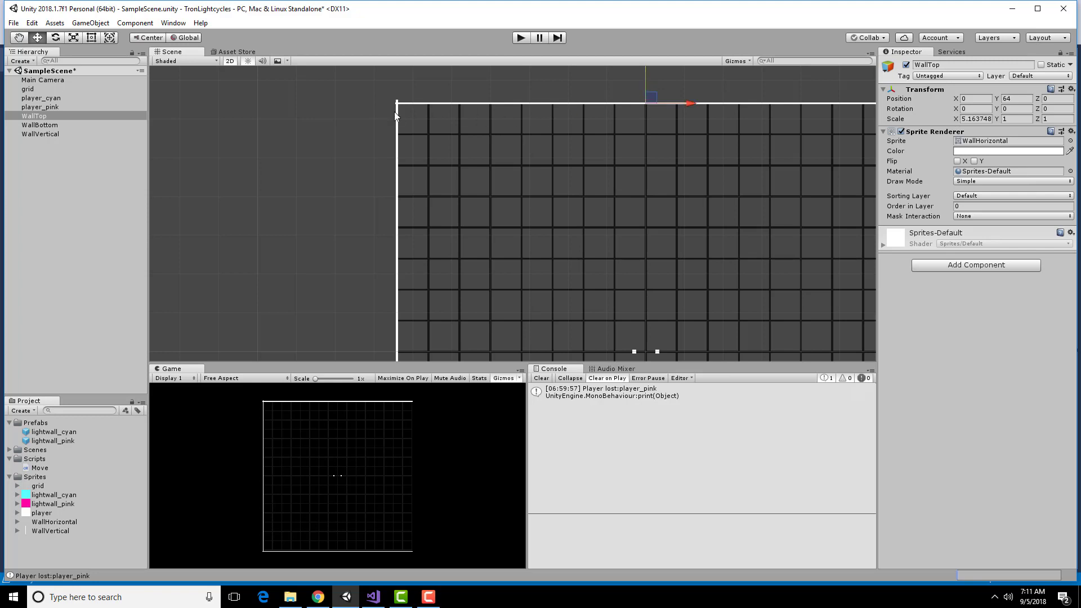
# - Reduce WallVertical's Y scale to 7.98 so its end lines up with WallTop
pyautogui.click(397, 191)
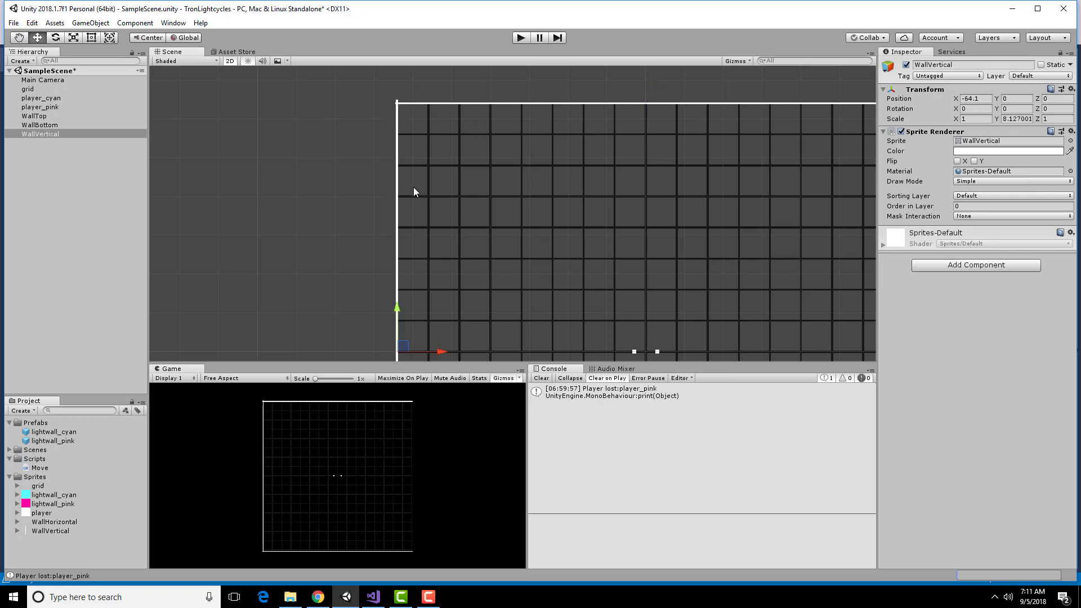
pyautogui.click(1000, 119)
pyautogui.moveTo(998, 122); pyautogui.dragTo(994, 122)
# - Set WallTop's X scale to 5.15
pyautogui.click(685, 104)
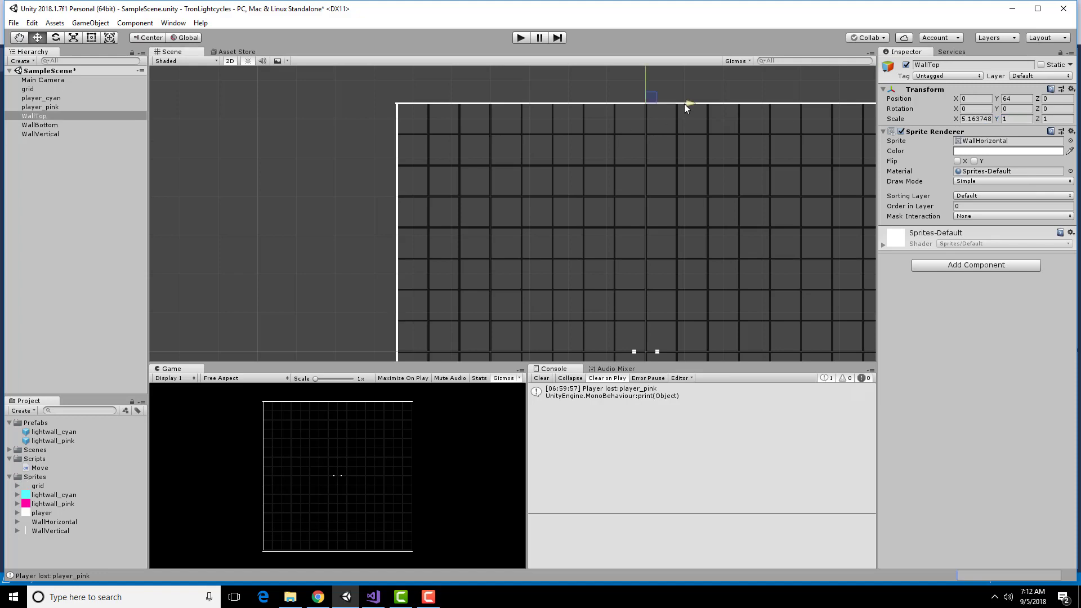
pyautogui.click(957, 121)
pyautogui.moveTo(957, 122); pyautogui.dragTo(960, 123)
pyautogui.write('0')
pyautogui.scroll(-5, 739, 228)
pyautogui.scroll(-2, 707, 302)
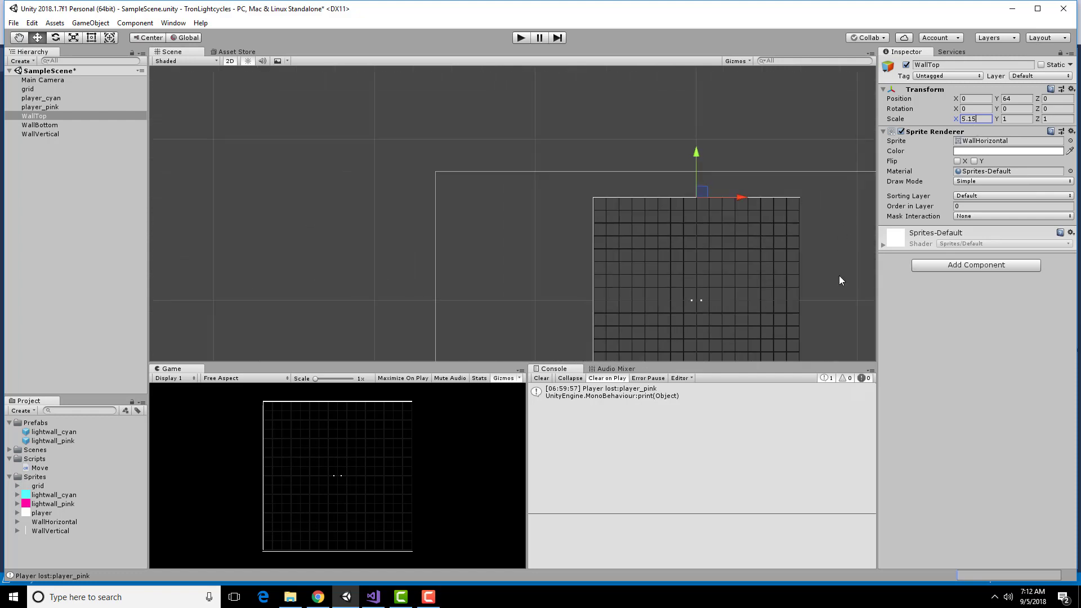
# - Set WallBottom's X scale to 5.15 and move it up to Y -64 against the grid's lower edge
pyautogui.click(19, 37)
pyautogui.moveTo(703, 232); pyautogui.dragTo(633, 88)
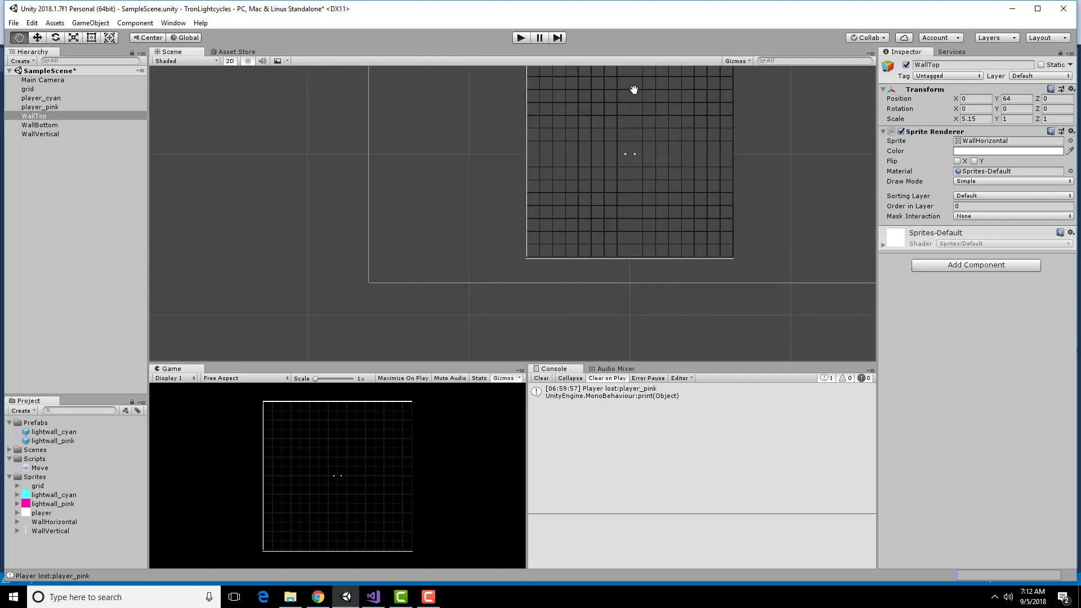
pyautogui.click(38, 37)
pyautogui.scroll(4, 610, 270)
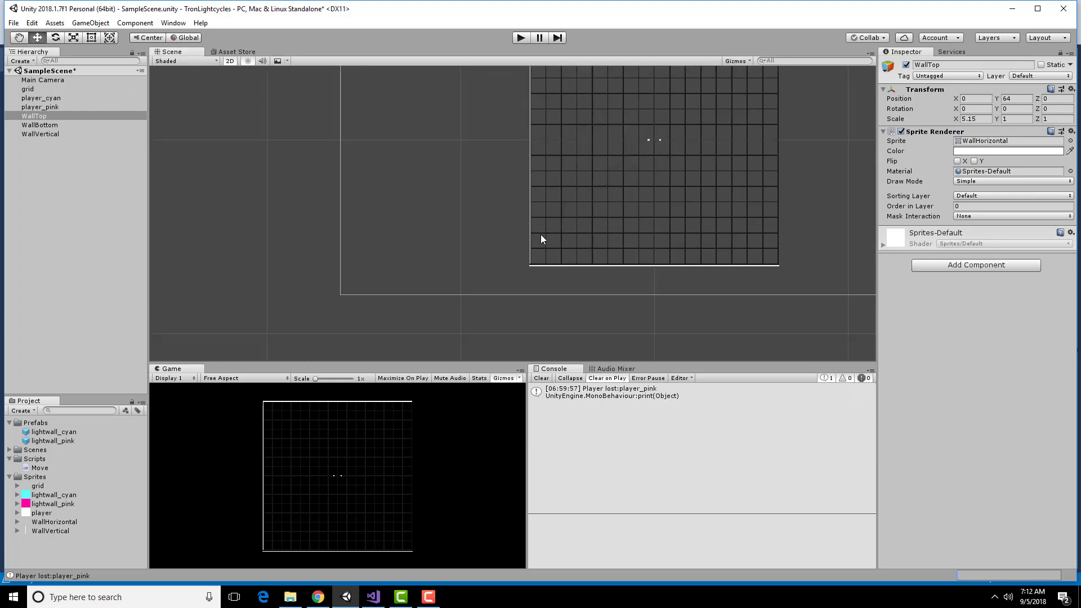
pyautogui.scroll(3, 698, 273)
pyautogui.click(617, 244)
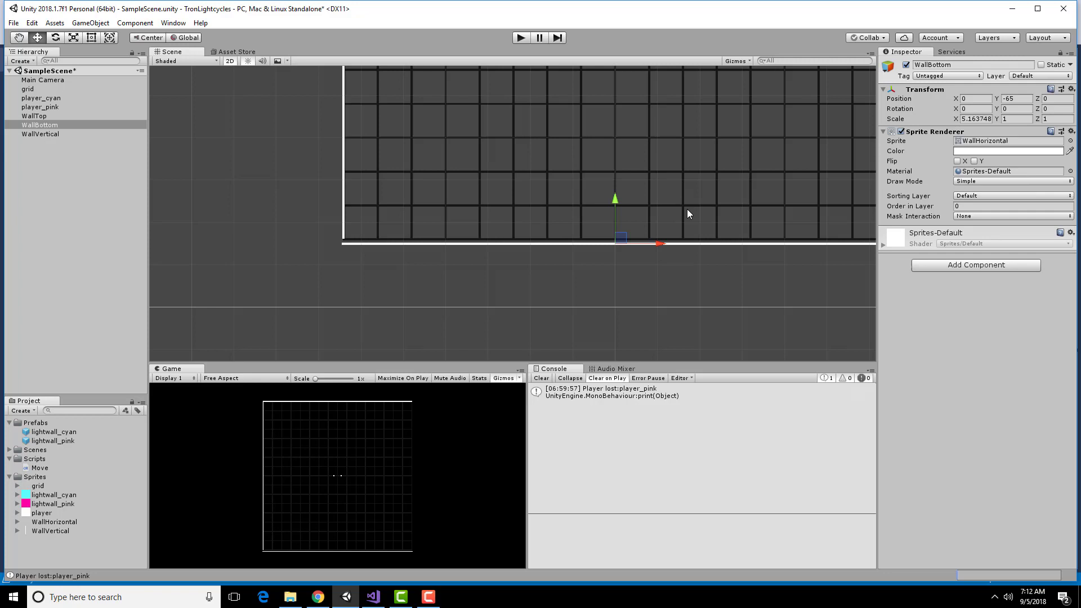
pyautogui.scroll(-4, 687, 213)
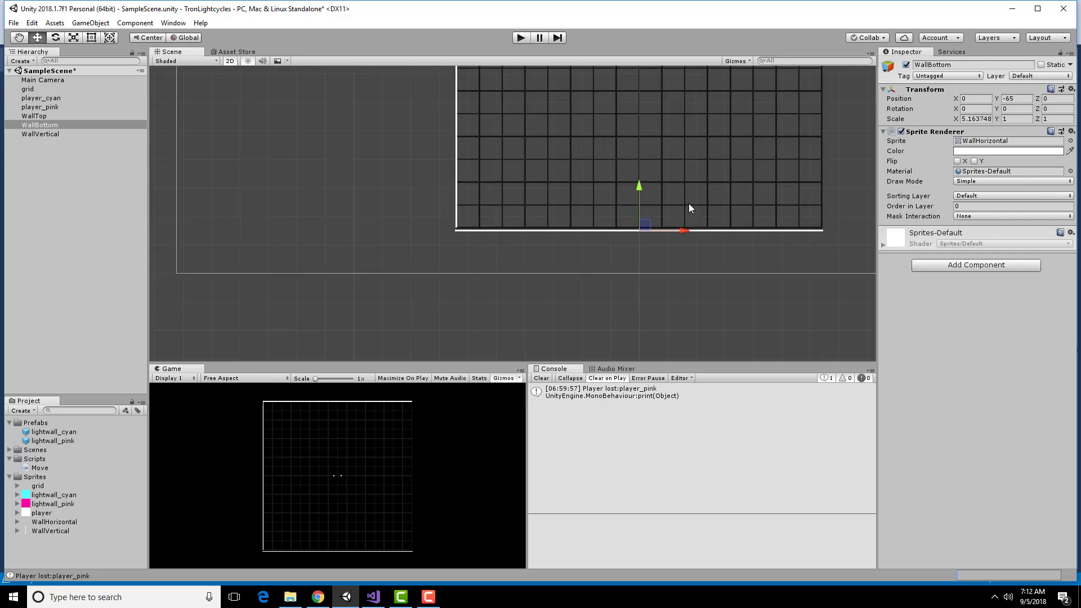
pyautogui.click(971, 119)
pyautogui.write('5.14')
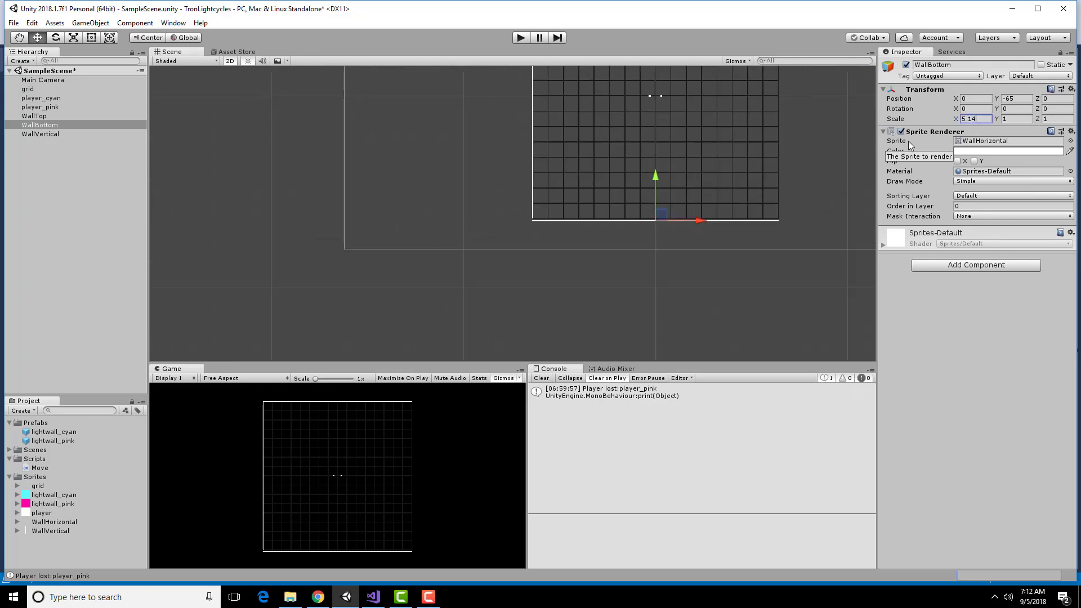
pyautogui.scroll(5, 641, 194)
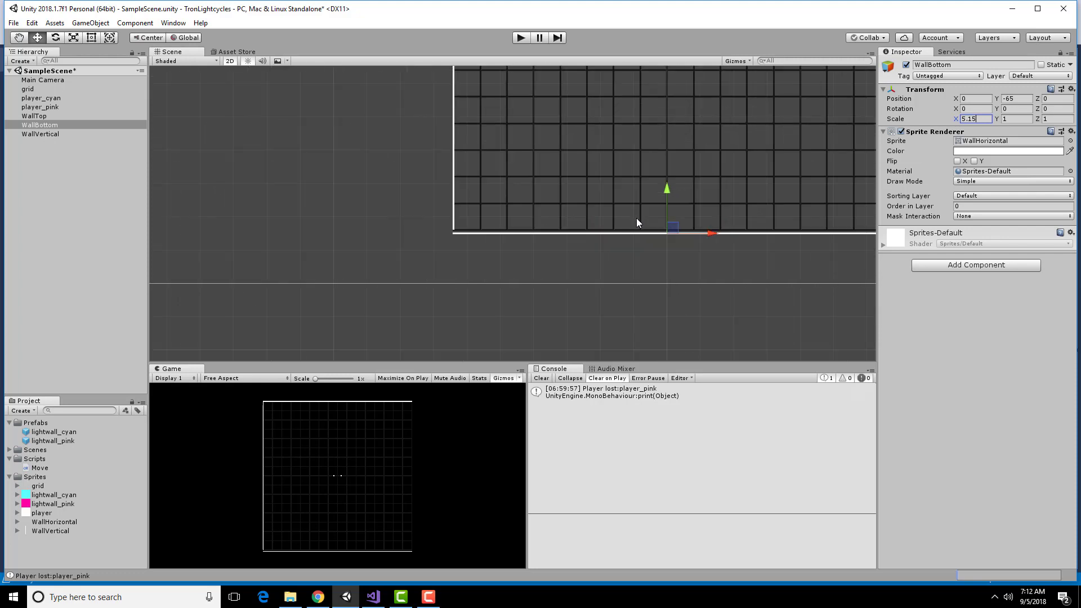
pyautogui.moveTo(674, 196); pyautogui.dragTo(677, 191)
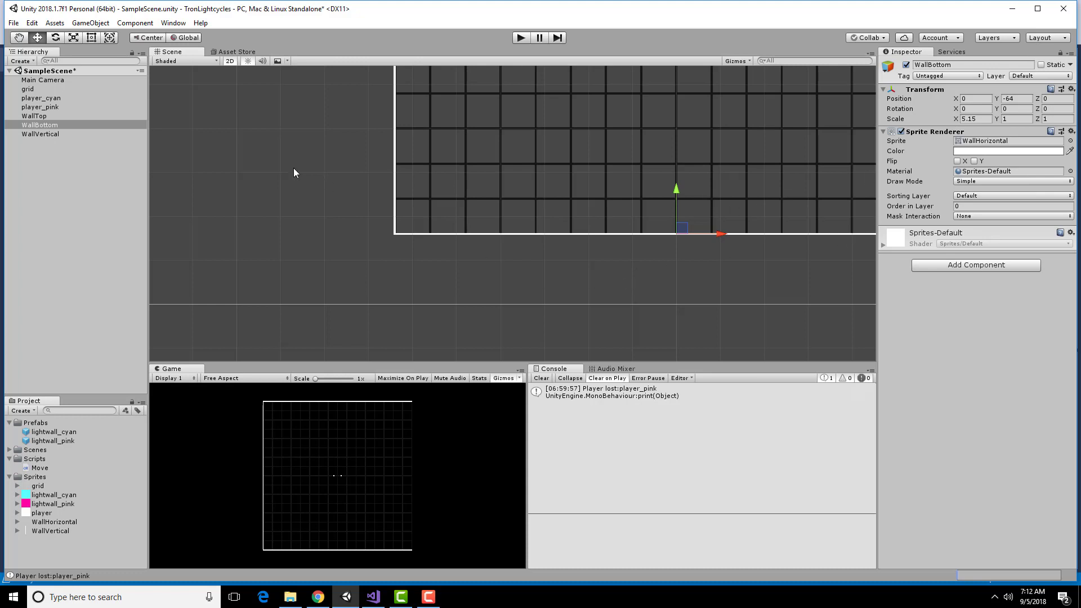
# - Rename the WallVertical object in the scene hierarchy to WallLeft
pyautogui.click(53, 134)
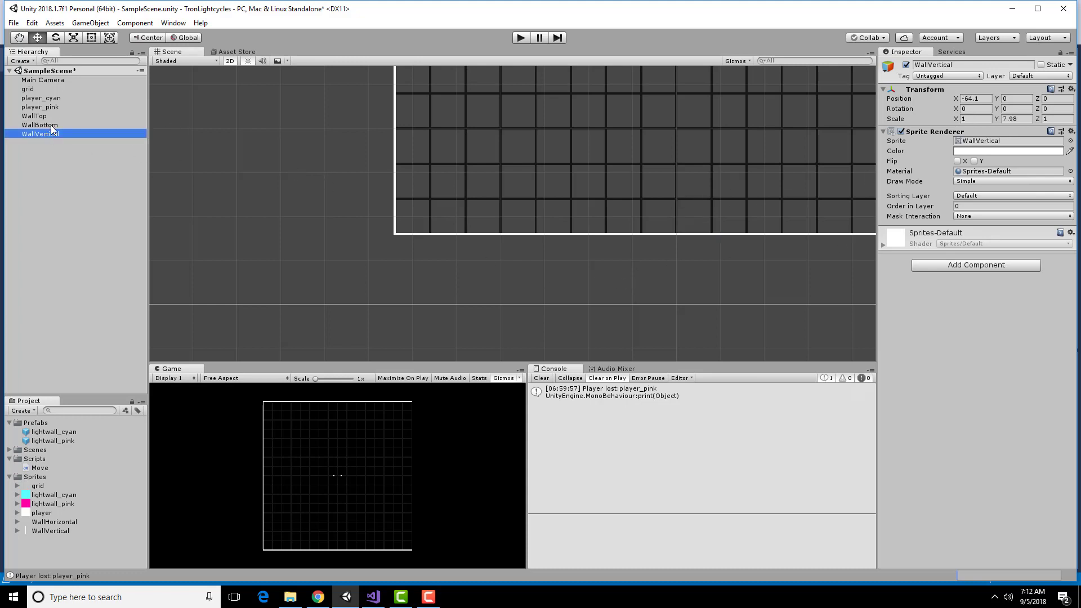
pyautogui.click(51, 125)
pyautogui.click(52, 133)
pyautogui.rightClick(52, 134)
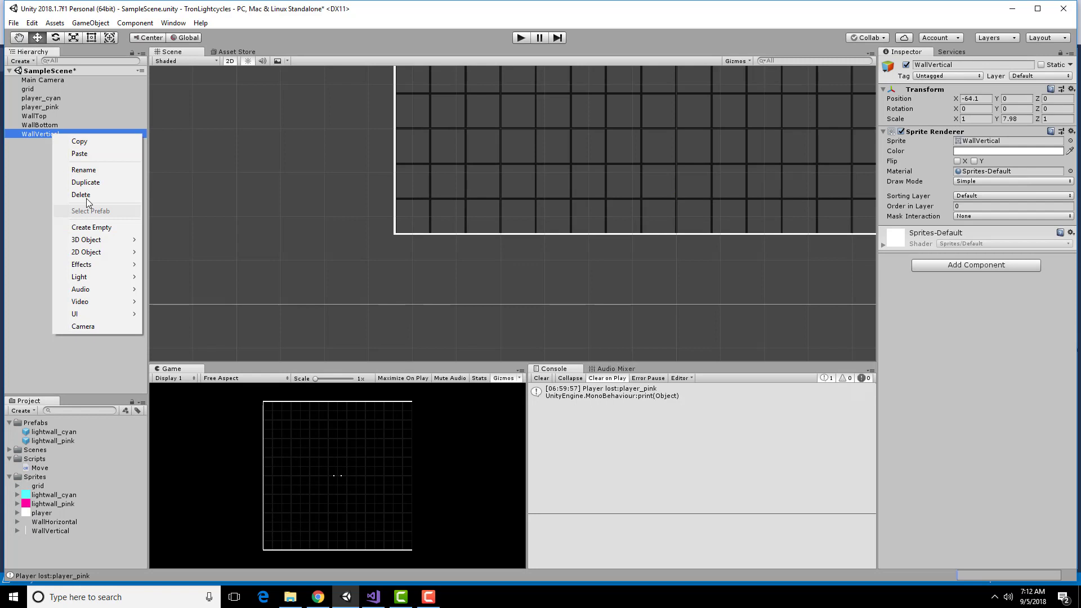
pyautogui.click(88, 170)
pyautogui.click(76, 134)
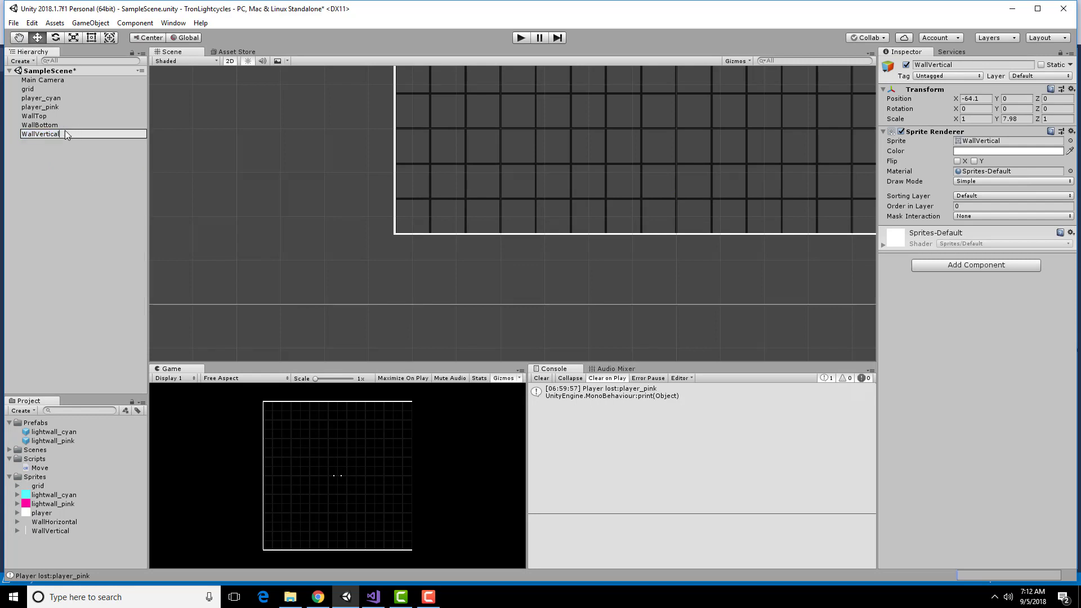
pyautogui.doubleClick(39, 134)
pyautogui.press('BackSpace')
pyautogui.press('BackSpace')
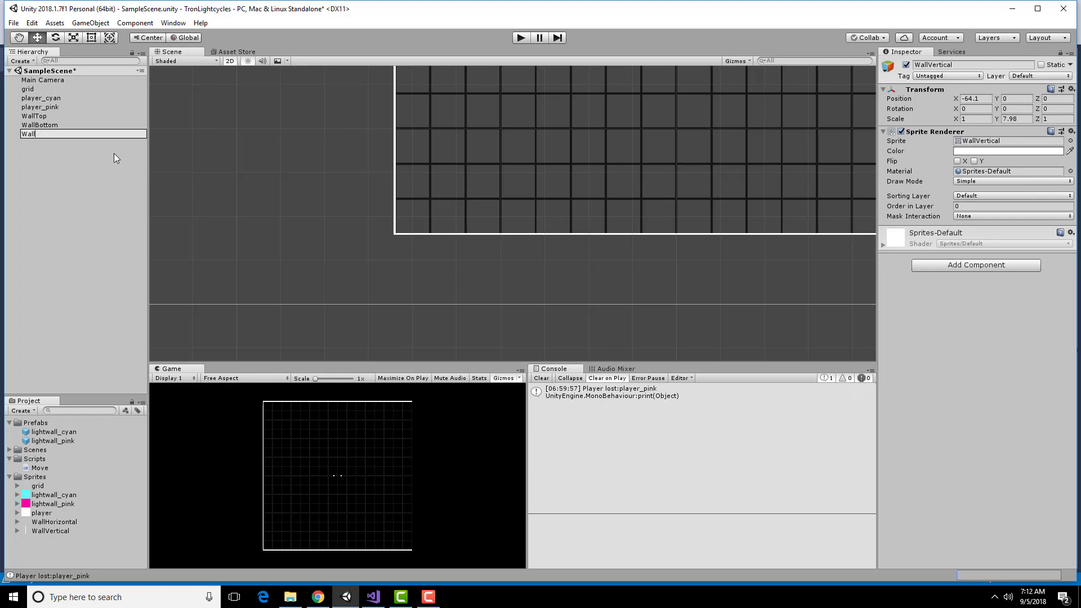
pyautogui.write('Left')
pyautogui.click(103, 169)
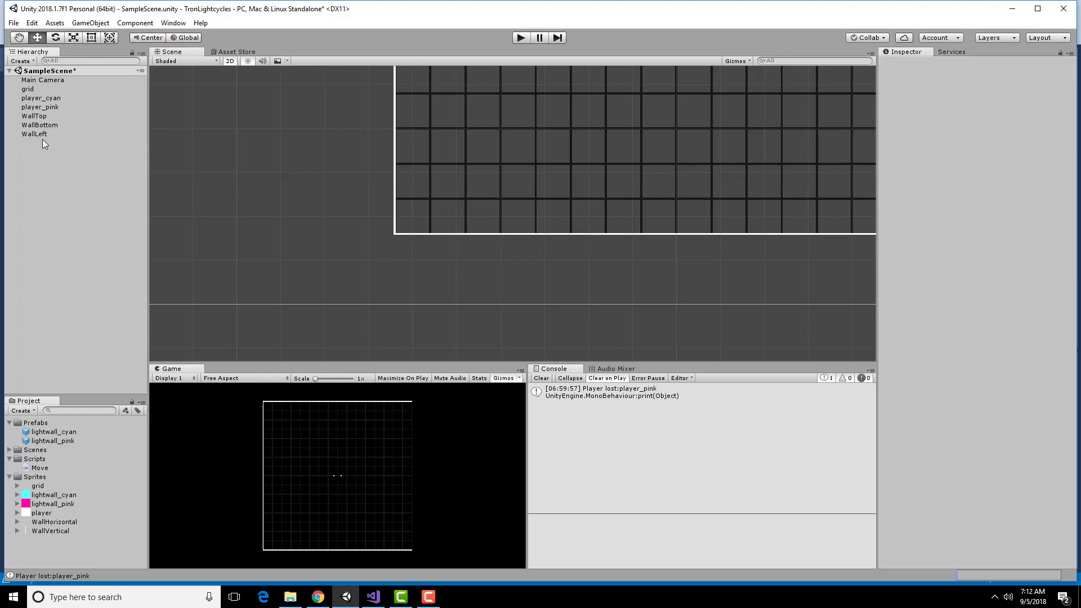
# - Duplicate the WallLeft object and rename the copy WallRight
pyautogui.rightClick(42, 134)
pyautogui.click(86, 190)
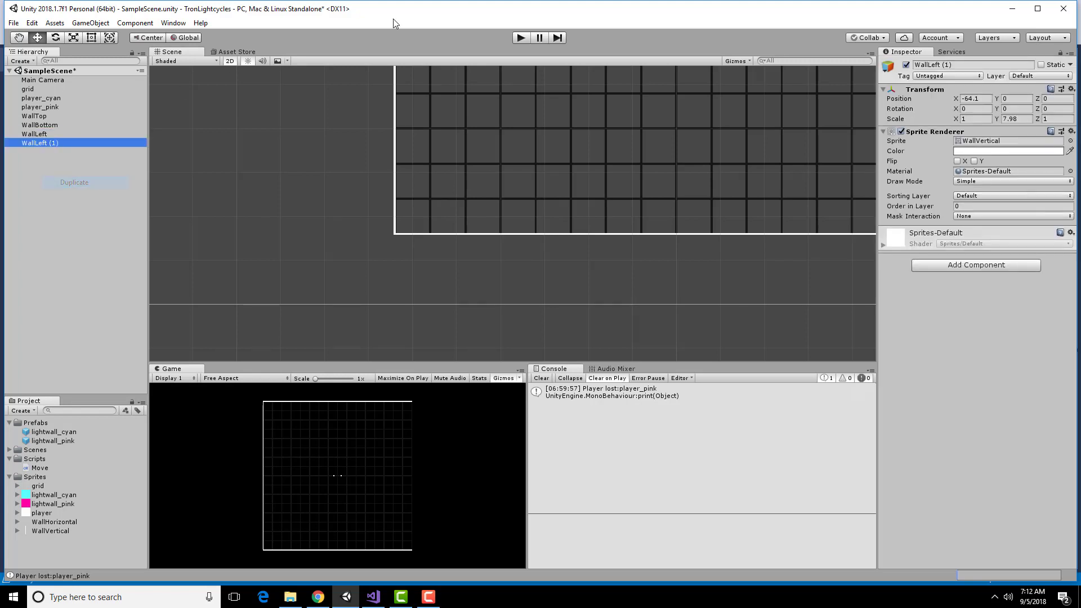
pyautogui.rightClick(50, 142)
pyautogui.click(86, 178)
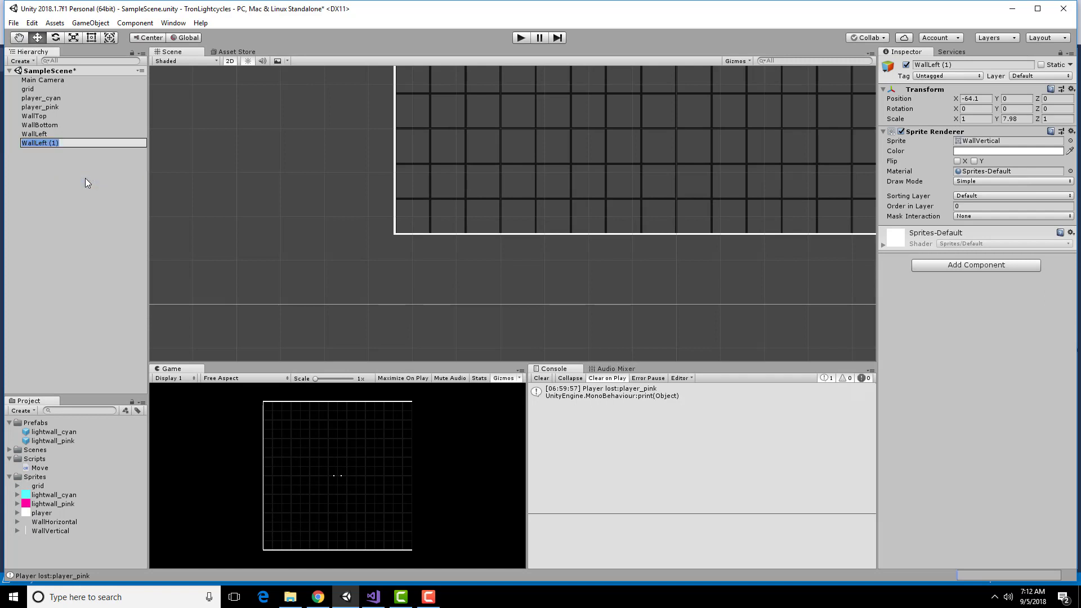
pyautogui.press('BackSpace')
pyautogui.press('BackSpace')
pyautogui.press('BackSpace')
pyautogui.press('BackSpace')
pyautogui.press('BackSpace')
pyautogui.press('BackSpace')
pyautogui.write('Right')
# - Move WallRight to X position 64.1 so that it closes the grid's open right edge
pyautogui.click(964, 100)
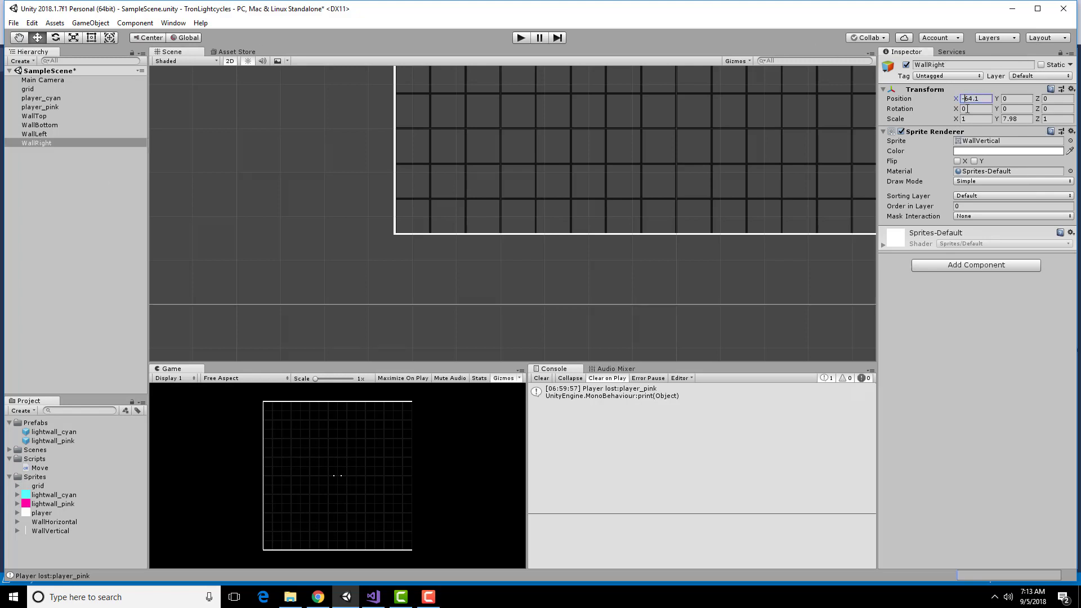
pyautogui.press('Delete')
pyautogui.click(657, 323)
pyautogui.scroll(-4, 719, 205)
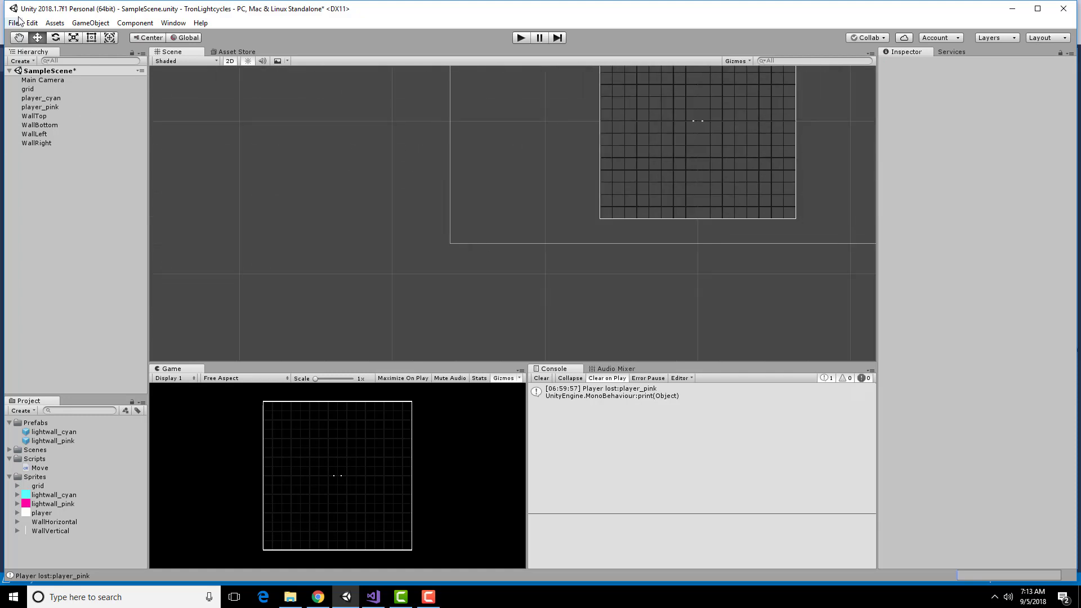
pyautogui.press('q')
pyautogui.moveTo(721, 152); pyautogui.dragTo(579, 210)
pyautogui.press('w')
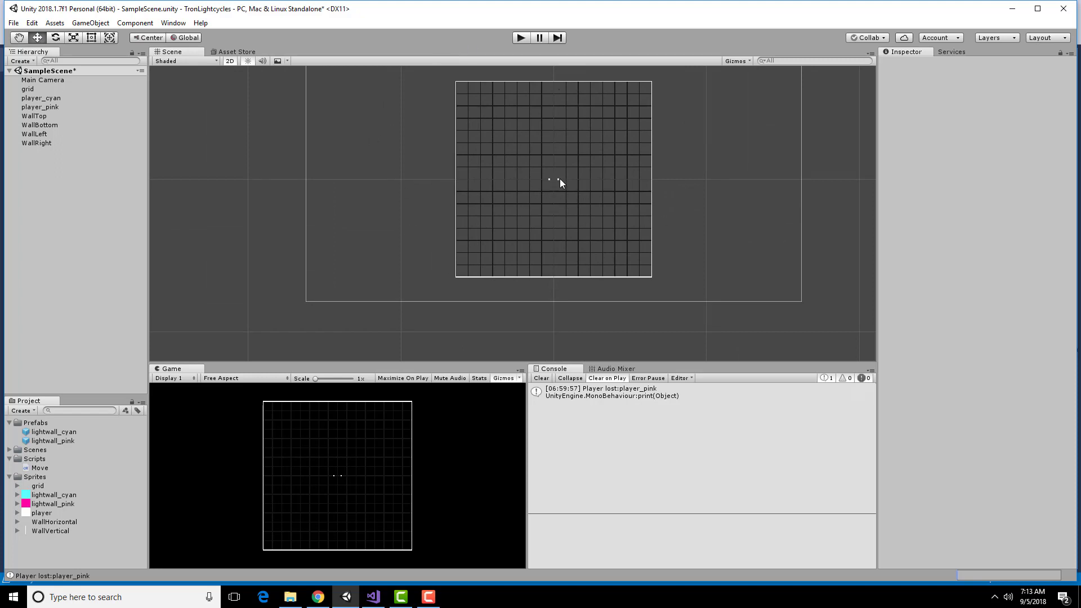
# - Add a Box Collider 2D set as a trigger to WallTop, WallBottom, WallLeft and WallRight together
pyautogui.click(41, 98)
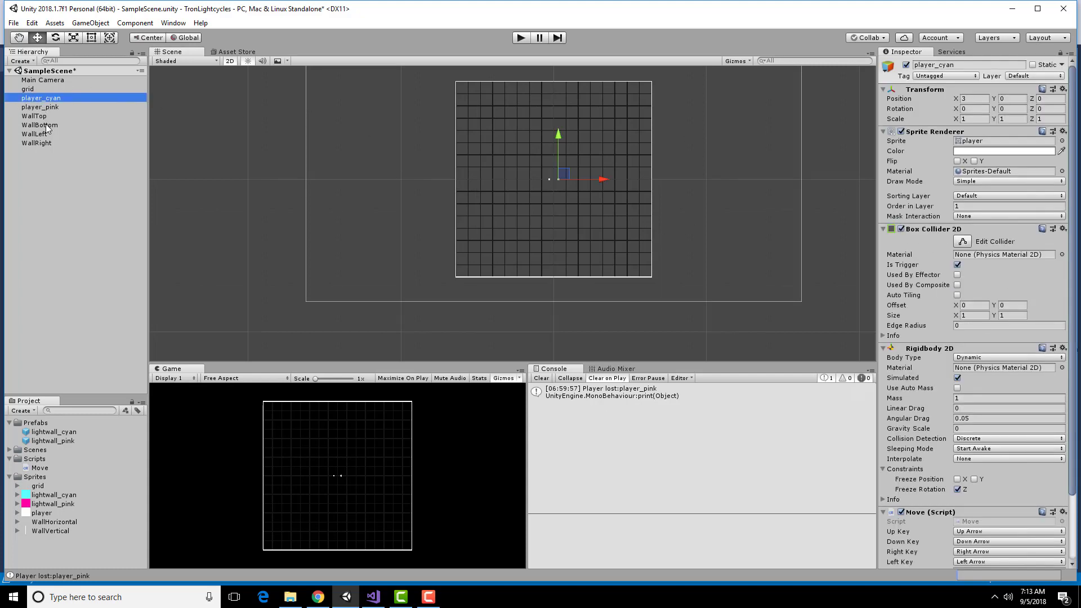
pyautogui.click(40, 90)
pyautogui.click(38, 117)
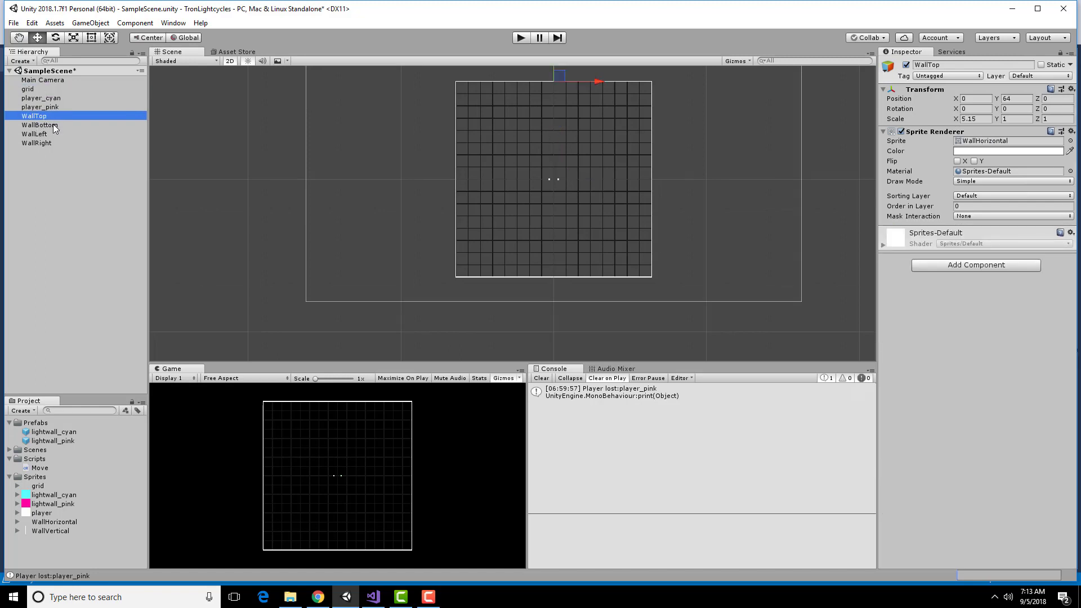
pyautogui.keyDown('shift'); pyautogui.click(54, 142); pyautogui.keyUp('shift')
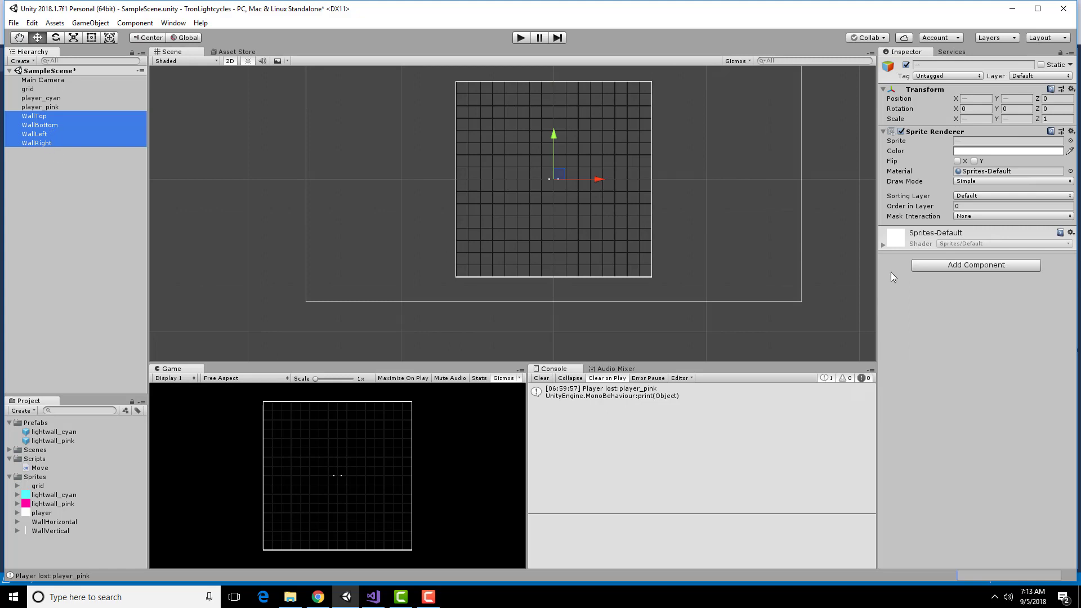
pyautogui.click(1012, 266)
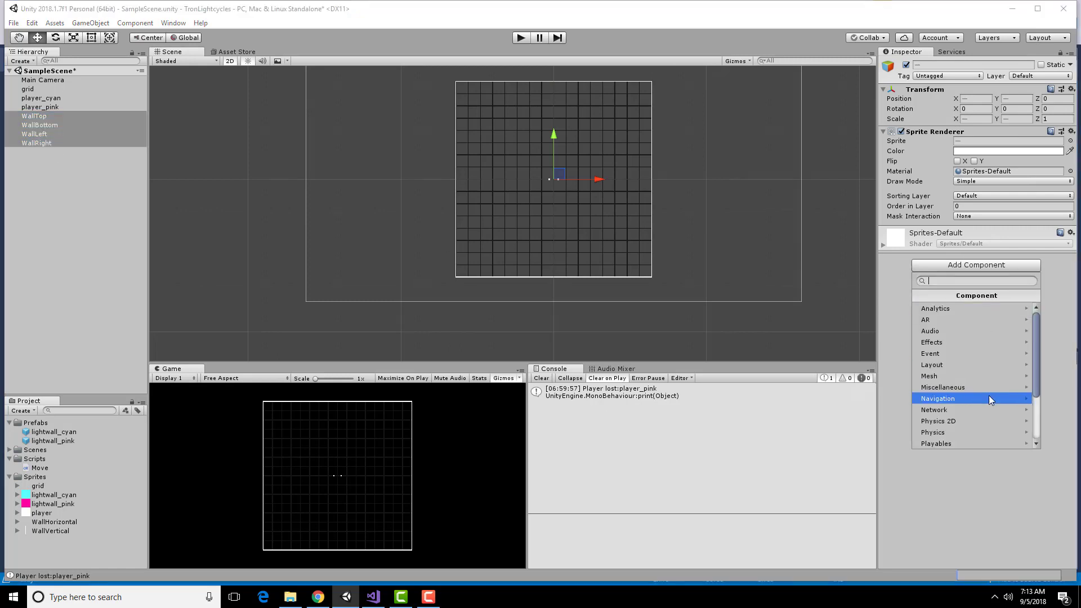
pyautogui.click(971, 420)
pyautogui.click(951, 320)
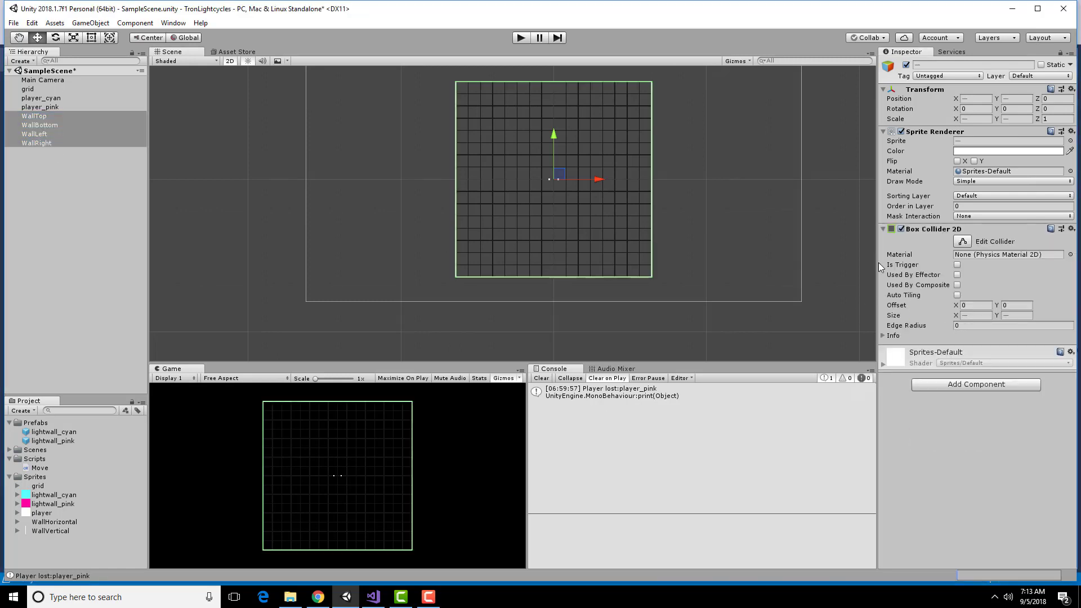
pyautogui.click(957, 265)
# - Test the game in play mode, turning the cyan player right, down and left into its own trail, and stop it
pyautogui.click(519, 38)
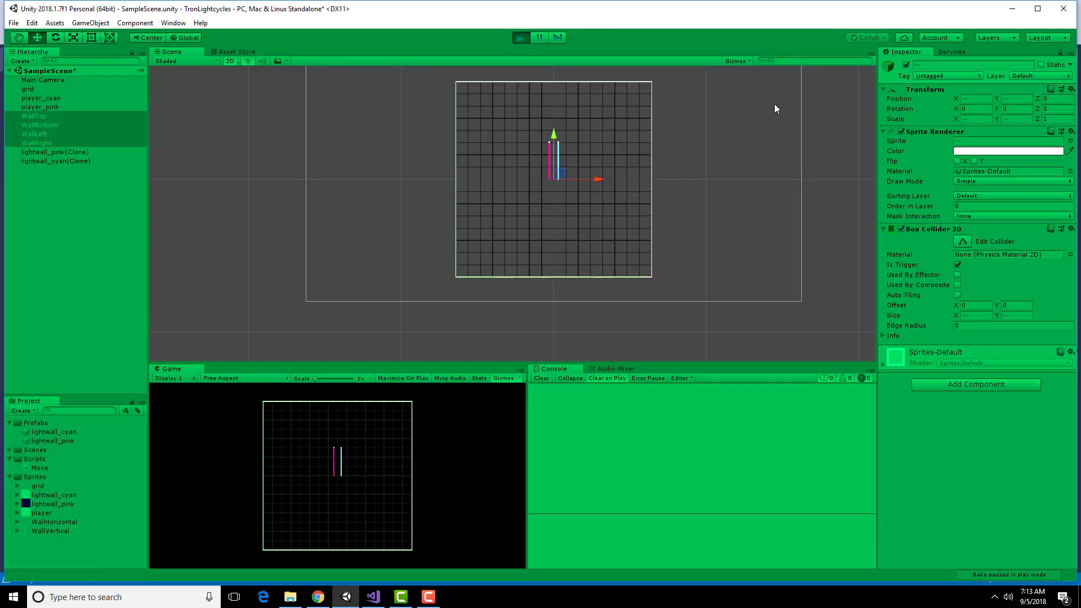
pyautogui.press('Right')
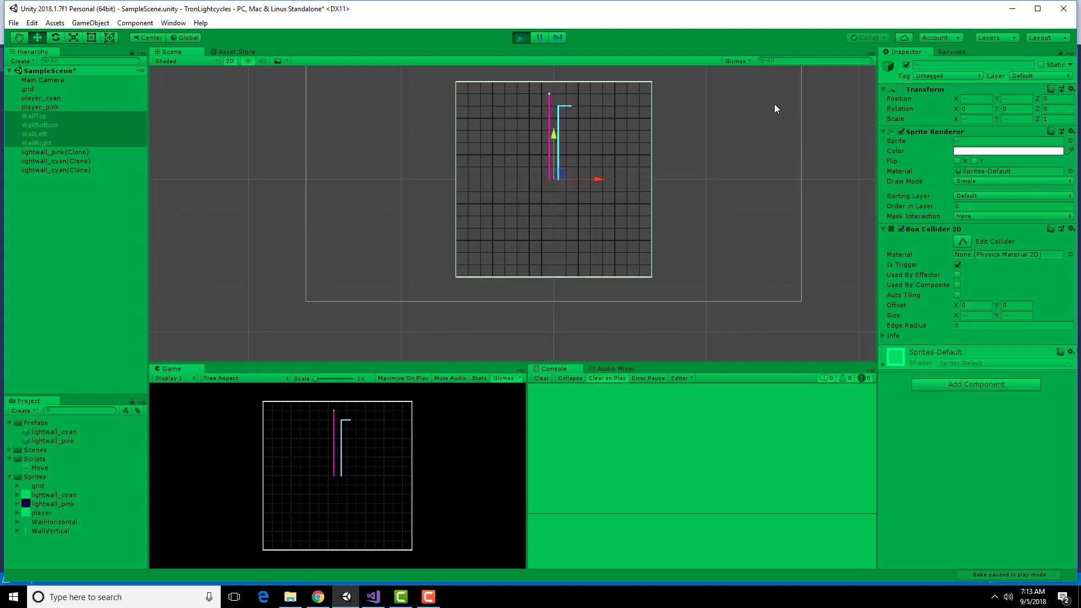
pyautogui.press('Down')
pyautogui.press('Left')
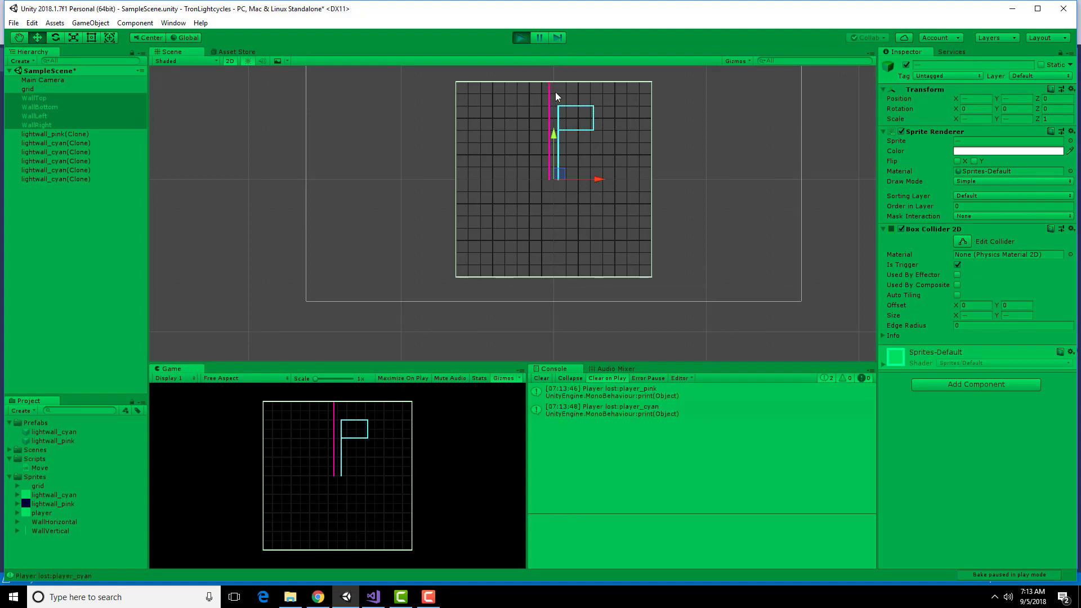
pyautogui.click(521, 38)
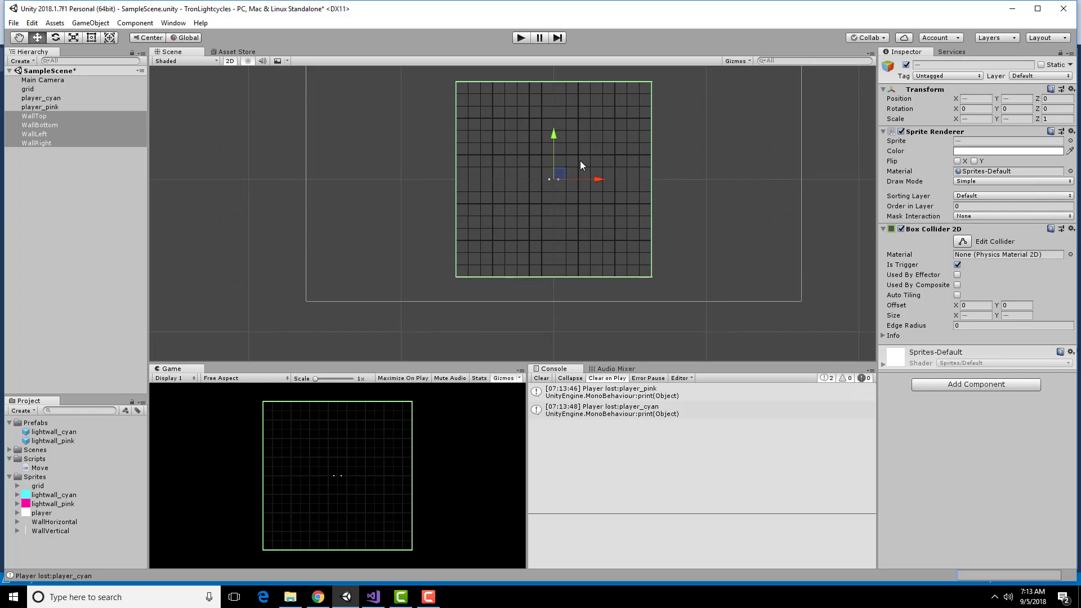
pyautogui.click(45, 241)
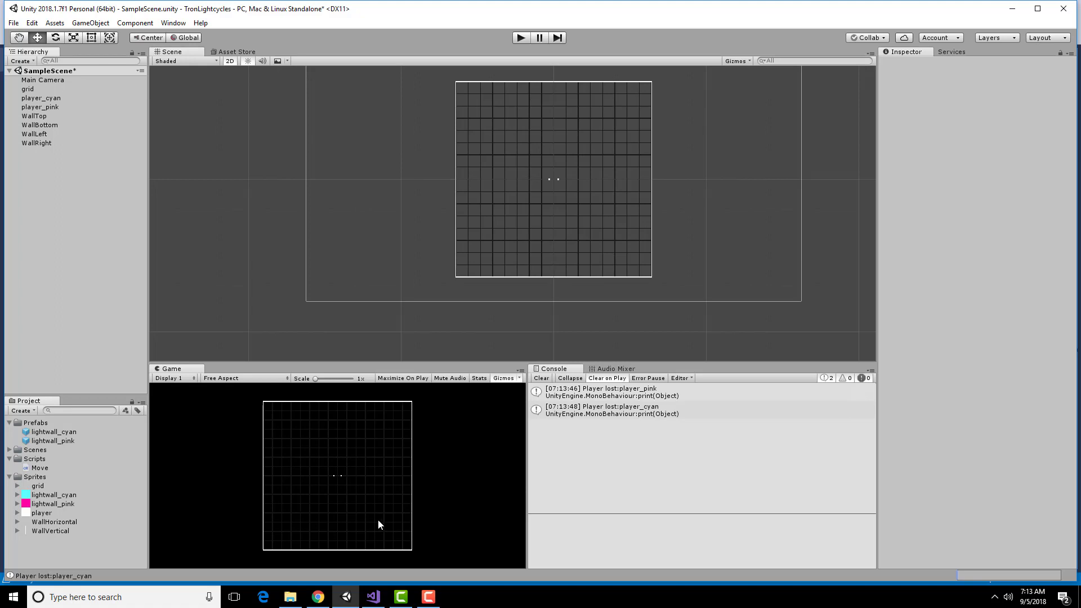
# - Switch to Chrome and search Google for "unity play again button"
pyautogui.click(318, 597)
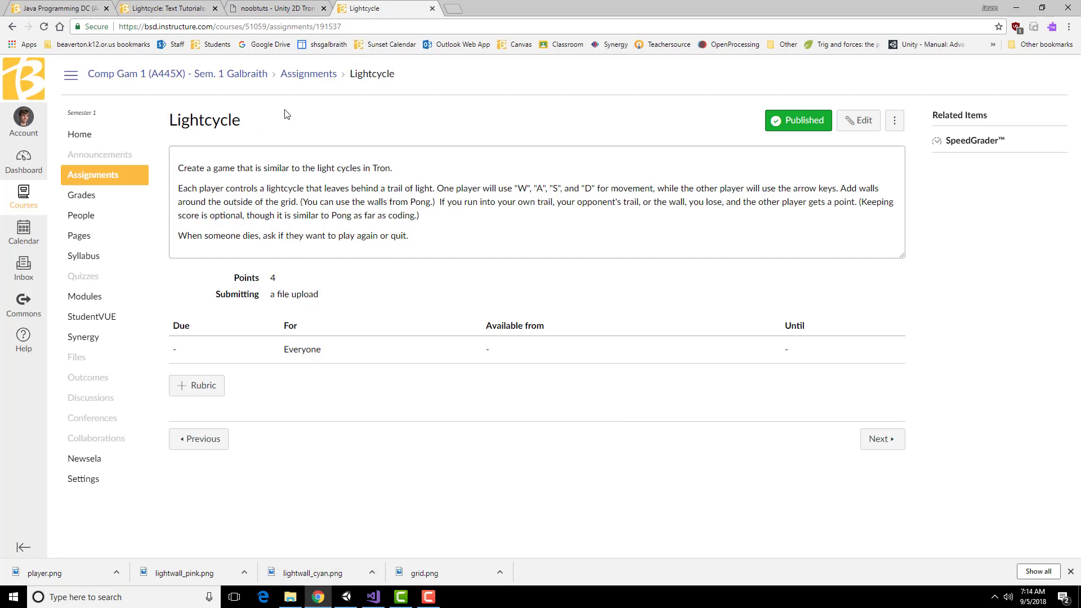
pyautogui.click(453, 9)
pyautogui.write('u')
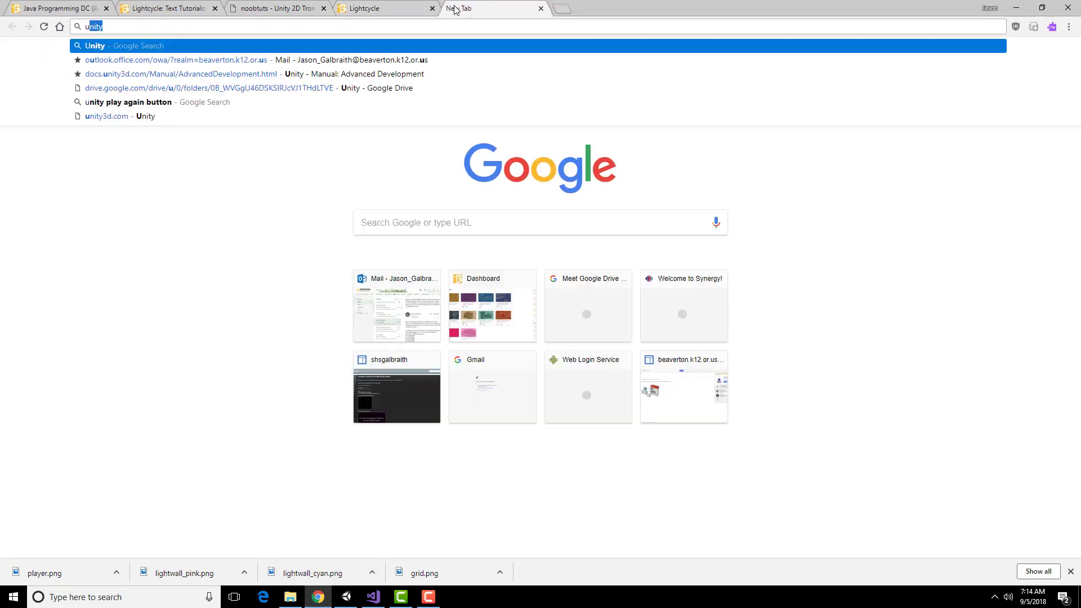
pyautogui.write('nity pla')
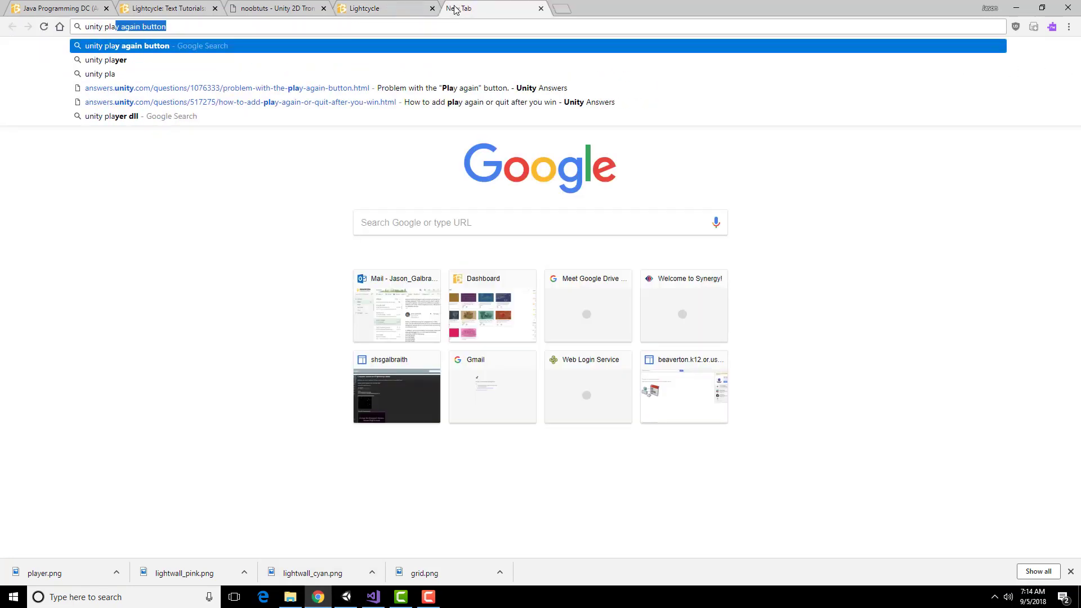
pyautogui.write('y')
pyautogui.press('Return')
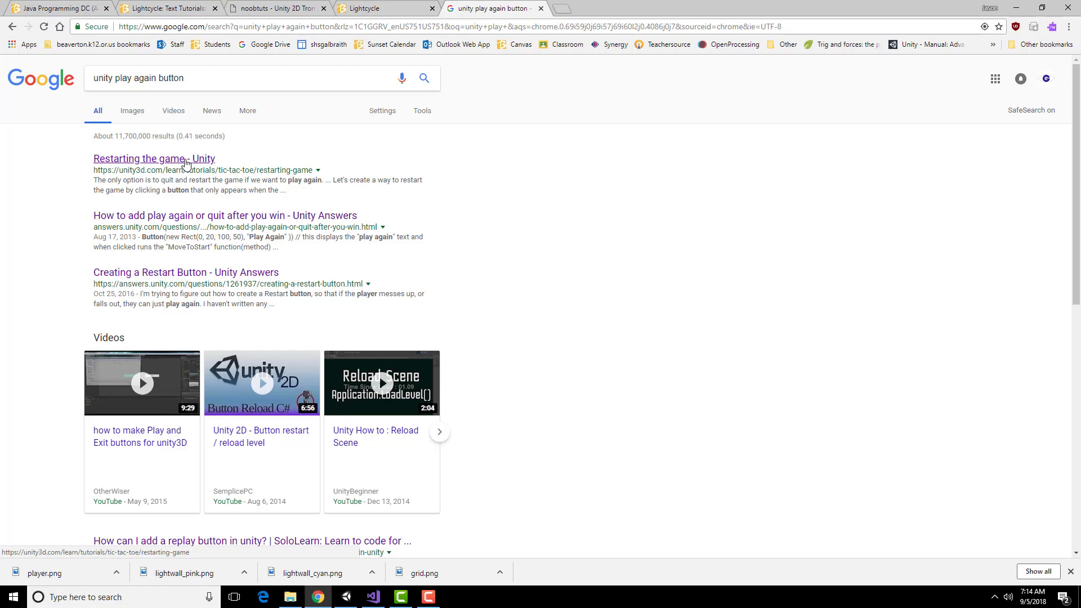
# - Open the Unity tutorial "Restarting the game" alongside the search results and skim its restart code
pyautogui.middleClick(185, 161)
pyautogui.click(600, 9)
pyautogui.scroll(-1, 513, 292)
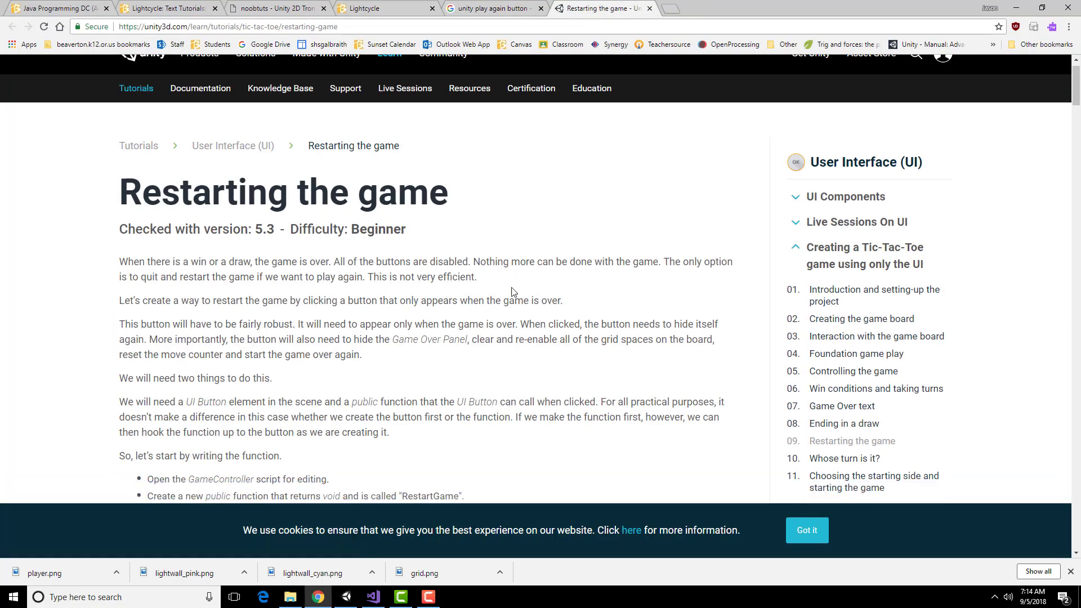
pyautogui.scroll(-9, 512, 291)
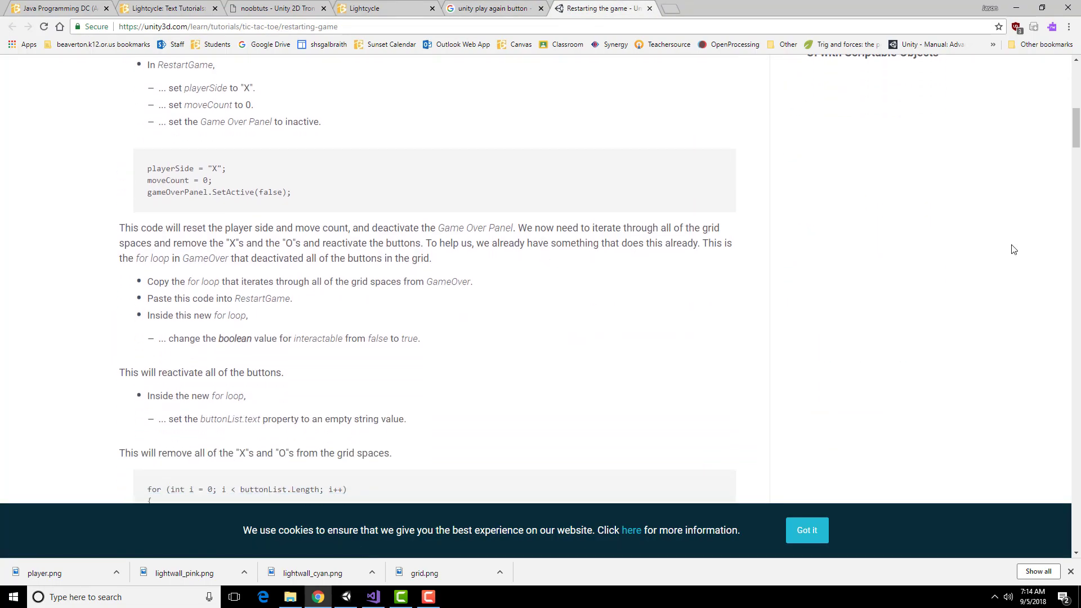
pyautogui.moveTo(1075, 128); pyautogui.dragTo(1073, 360)
pyautogui.click(493, 8)
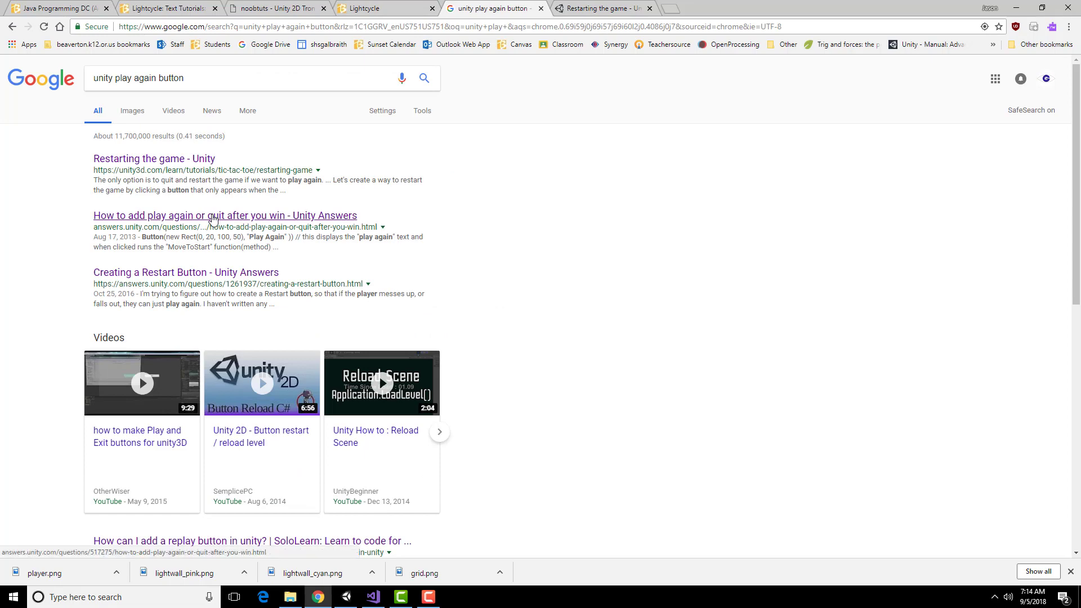
# - Open the Unity Answers question "How to add play again or quit after you win" and examine its OnGUI script
pyautogui.click(213, 215)
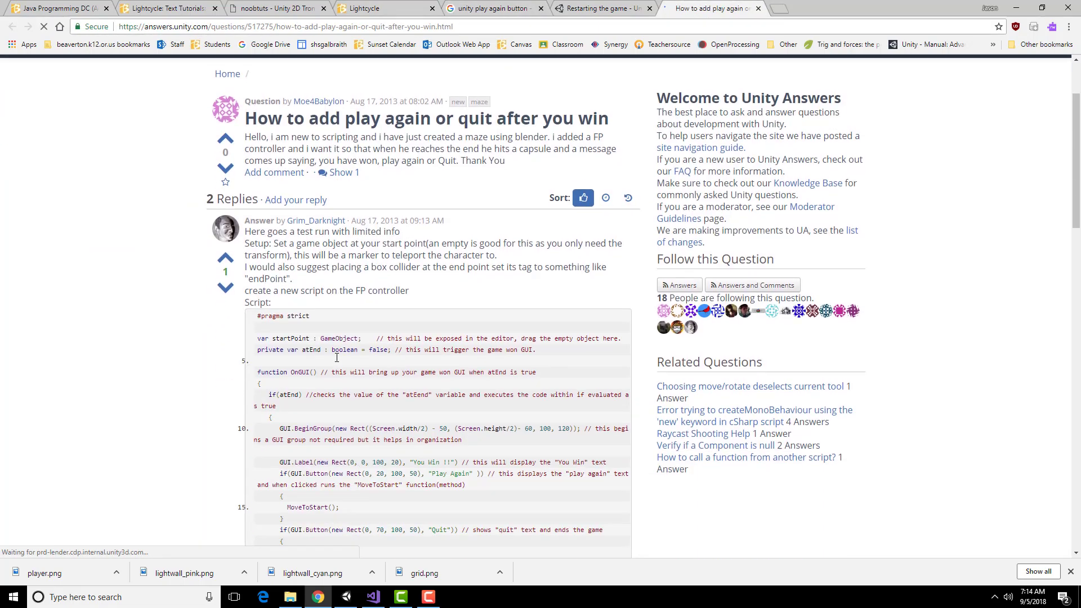
pyautogui.scroll(-3, 425, 358)
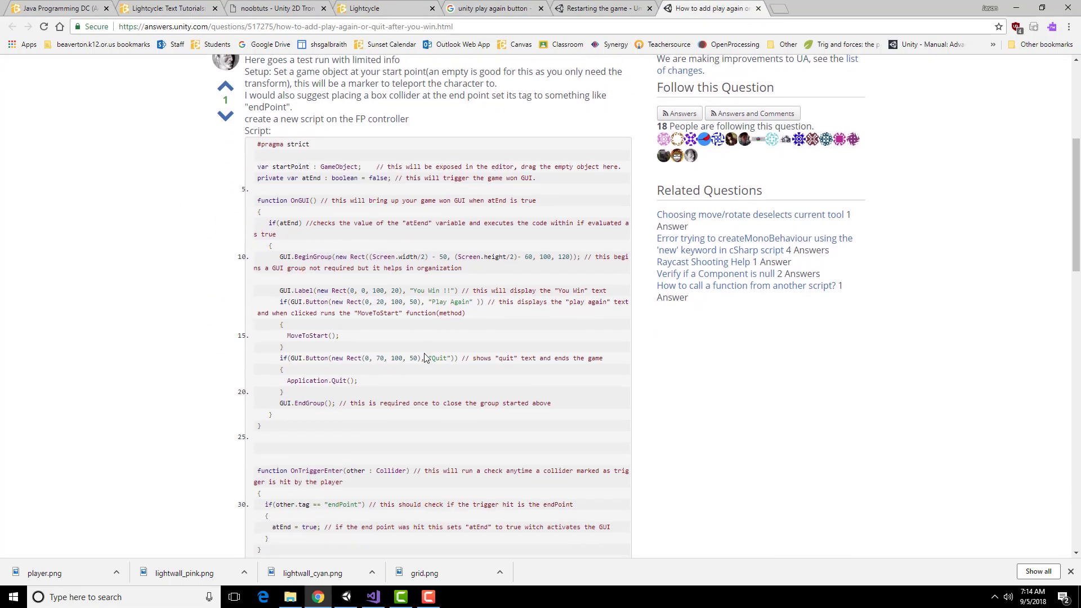
pyautogui.scroll(-1, 425, 359)
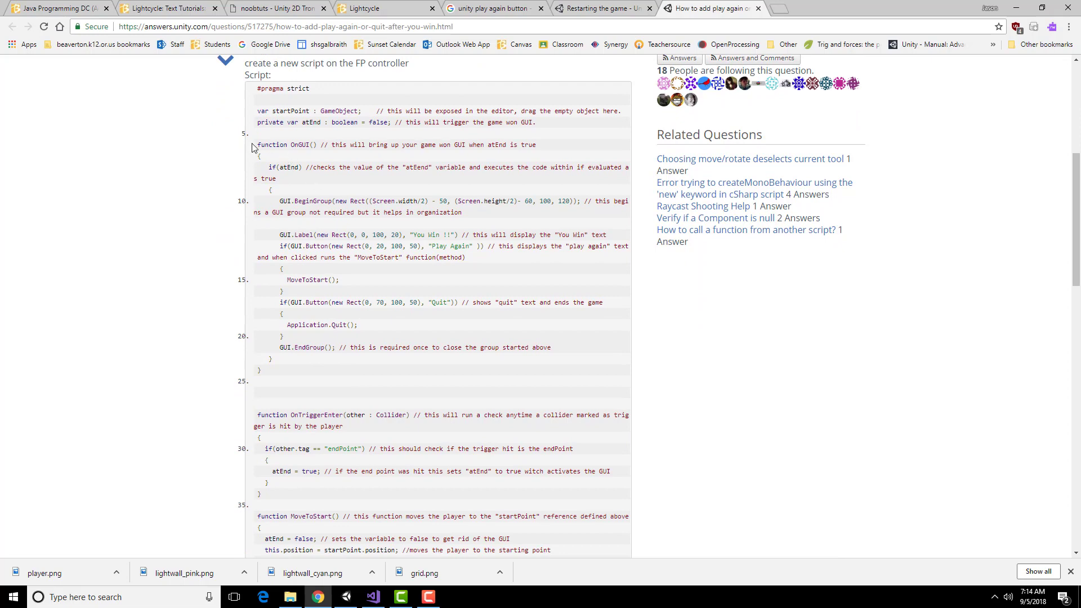
pyautogui.moveTo(253, 147); pyautogui.dragTo(323, 370)
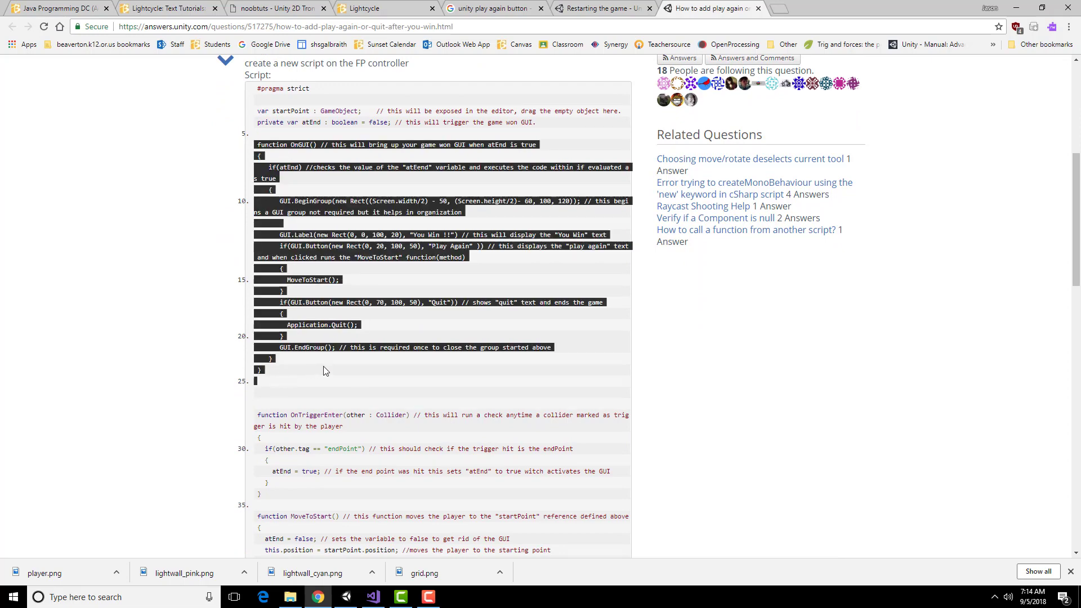
pyautogui.click(323, 369)
pyautogui.scroll(-2, 419, 336)
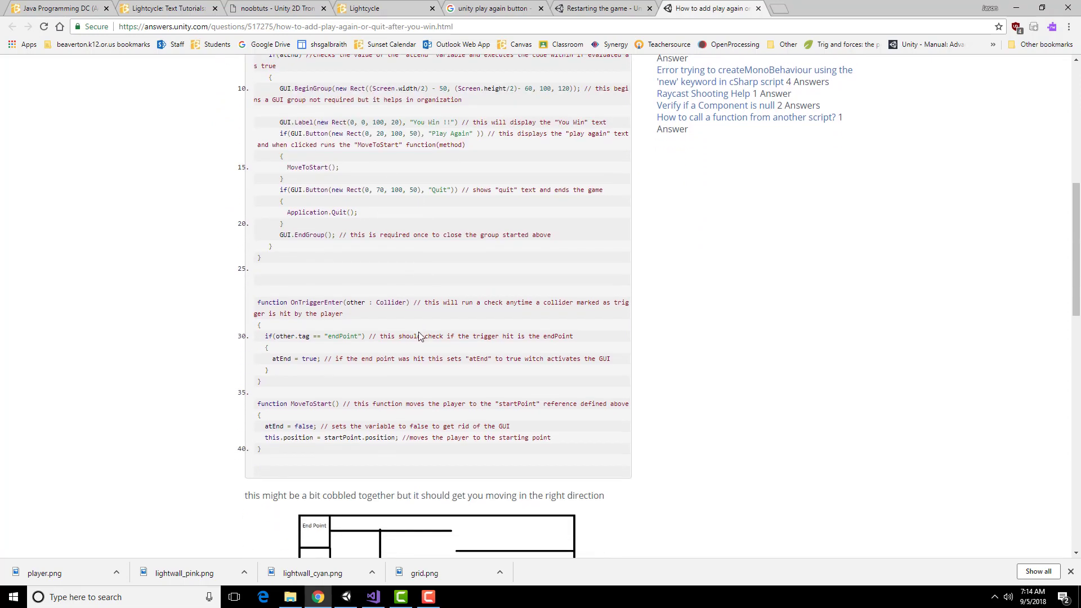
pyautogui.scroll(3, 404, 338)
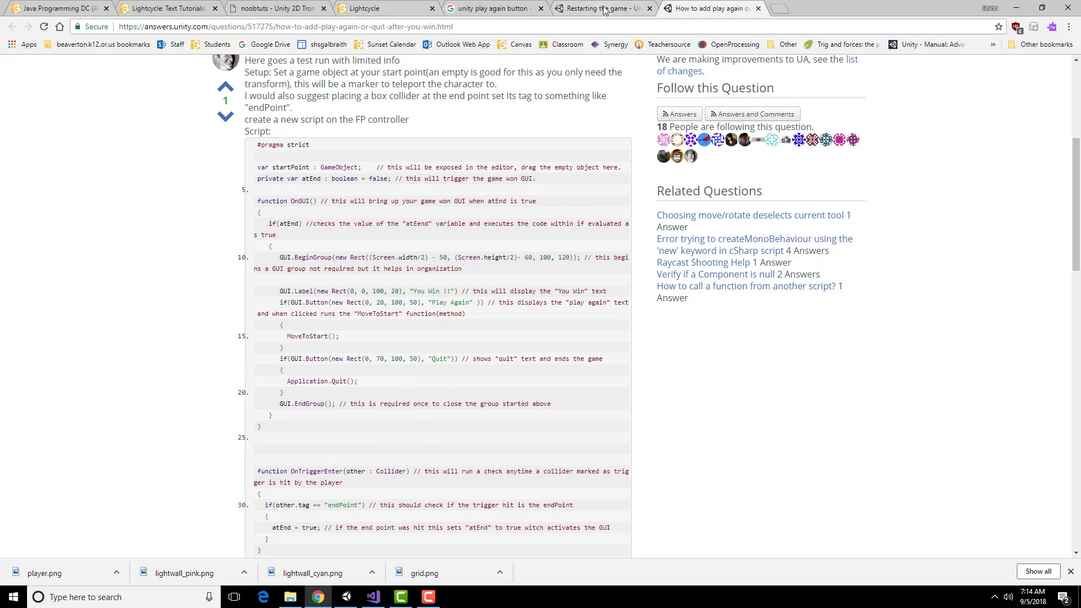
# - Examine the SceneManager.LoadScene code in the "Creating a Restart Button" answer and close that page
pyautogui.click(478, 10)
pyautogui.middleClick(208, 273)
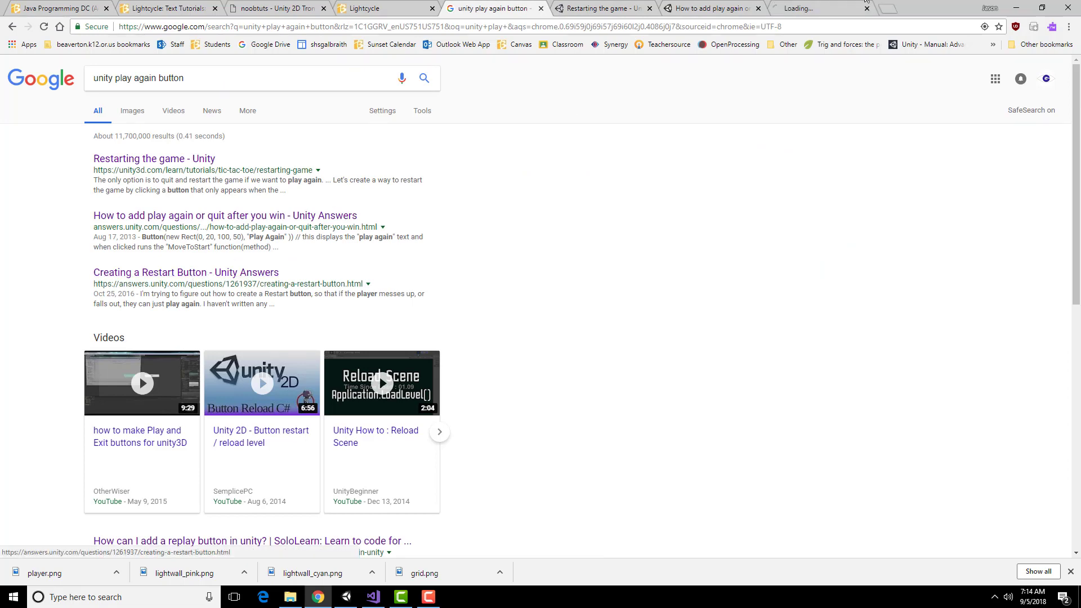
pyautogui.click(838, 8)
pyautogui.scroll(-4, 491, 304)
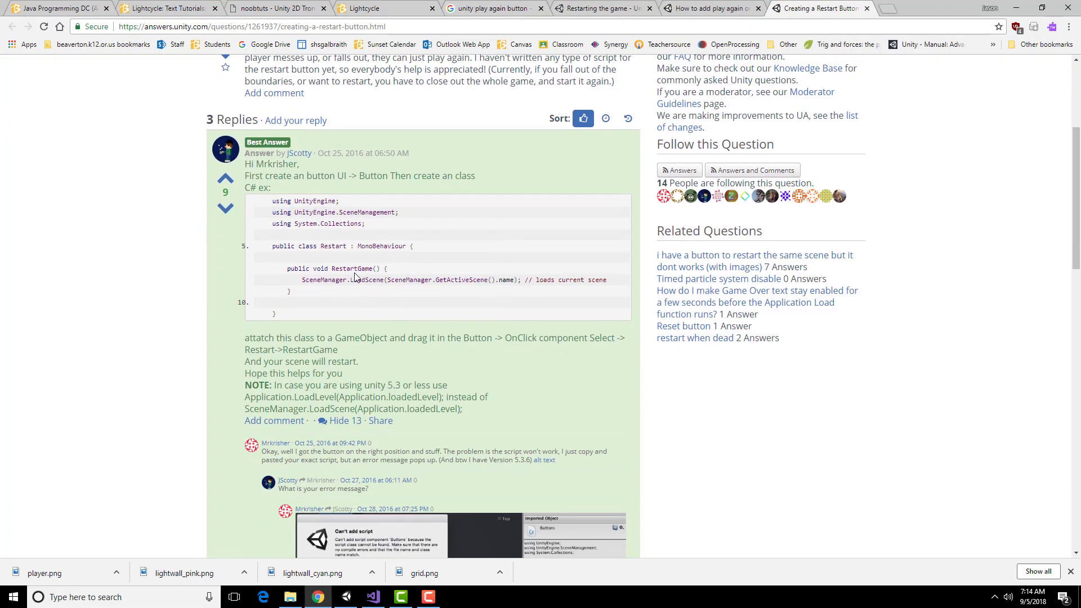
pyautogui.scroll(-1, 313, 280)
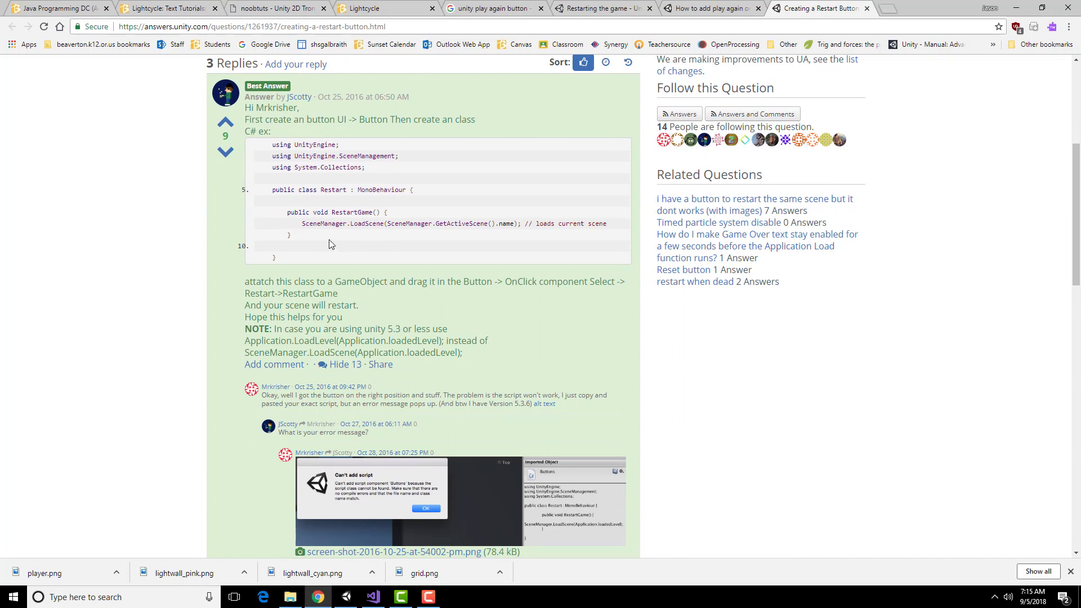
pyautogui.moveTo(303, 225); pyautogui.dragTo(521, 222)
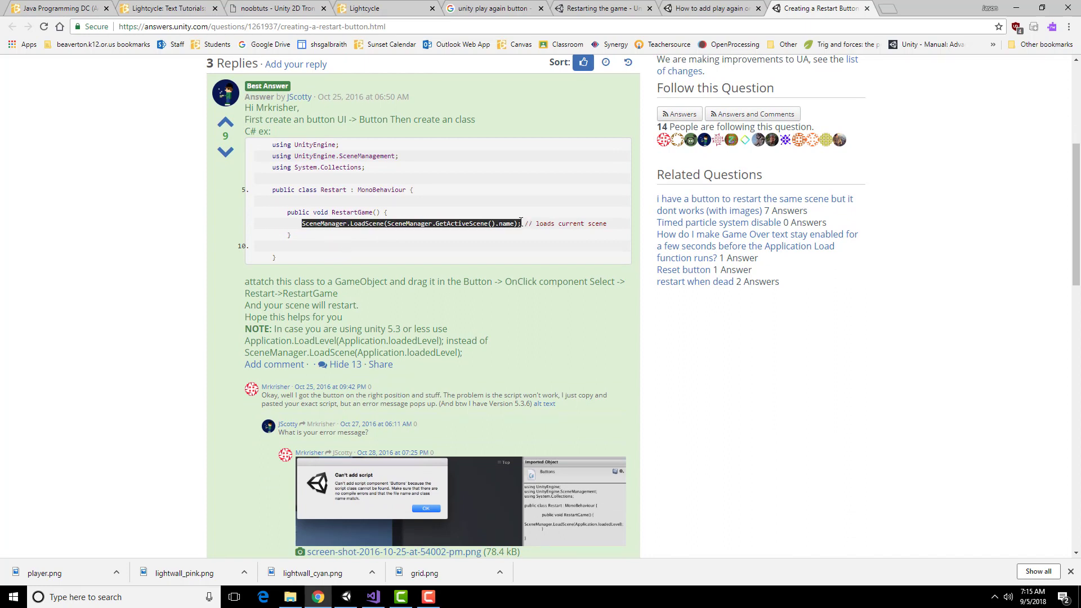
pyautogui.click(356, 233)
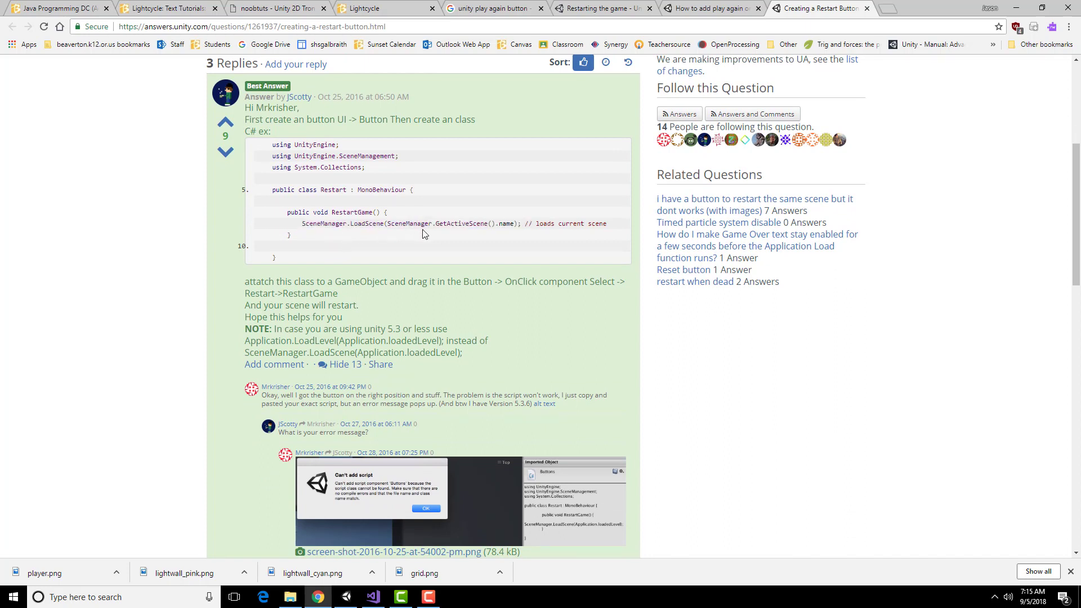
pyautogui.click(867, 9)
# - Copy the OnGUI function from the Unity Answers page into Move.cs in Visual Studio, below the OnTriggerEnter2D method
pyautogui.scroll(-1, 417, 258)
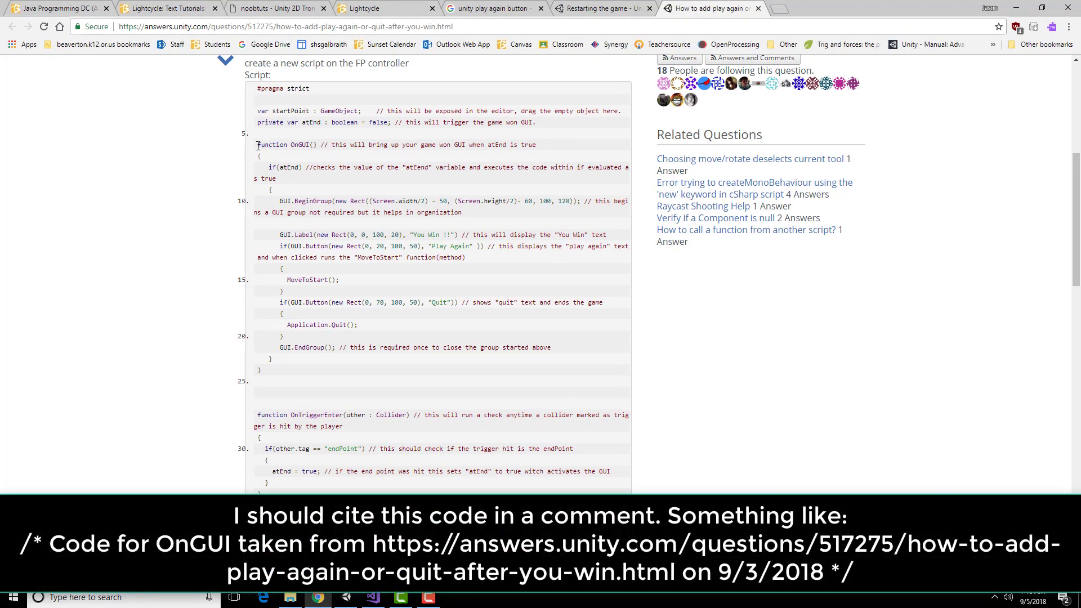
pyautogui.moveTo(258, 145); pyautogui.dragTo(262, 373)
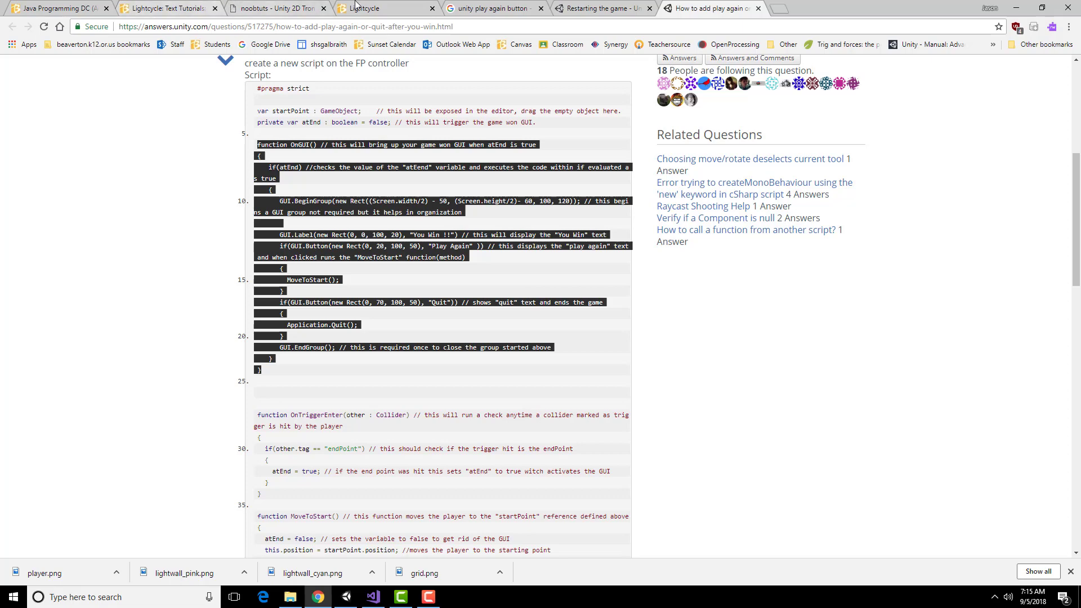
pyautogui.click(373, 597)
pyautogui.click(121, 287)
pyautogui.press('Return')
pyautogui.press('Return')
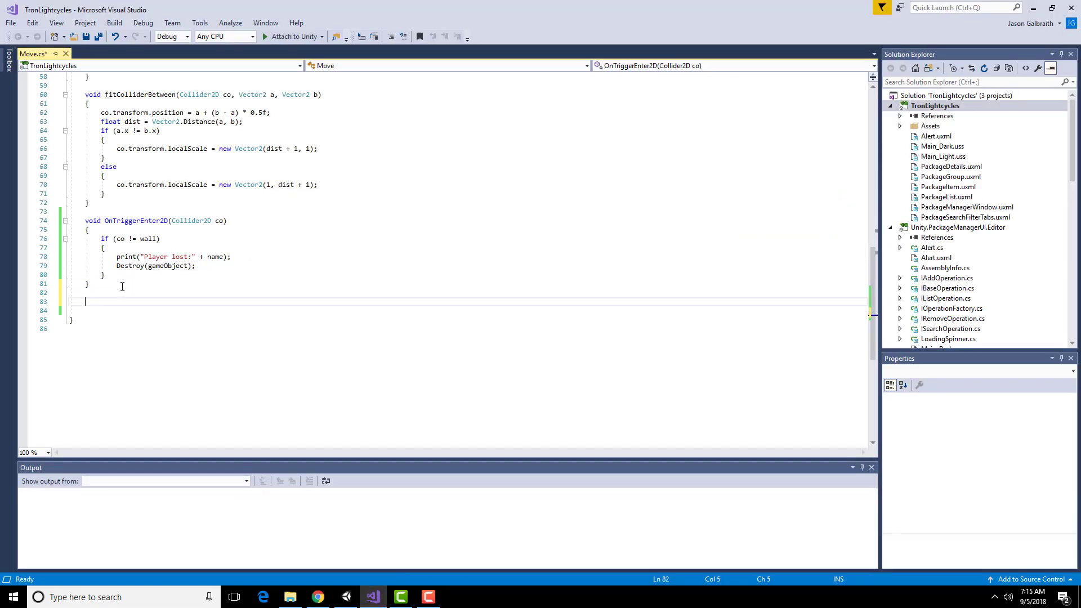
pyautogui.hotkey('ctrl', 'v')
pyautogui.scroll(-3, 220, 316)
pyautogui.scroll(2, 221, 316)
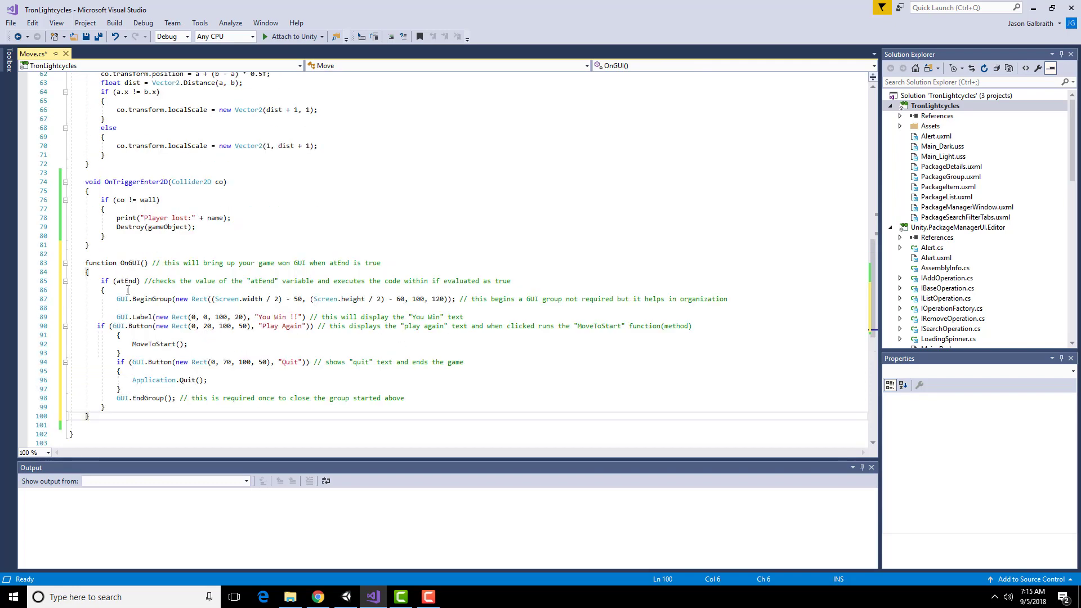
# - Declare a field "bool atEnd = false;" in the Move class below the lastWallEnd variable
pyautogui.doubleClick(128, 282)
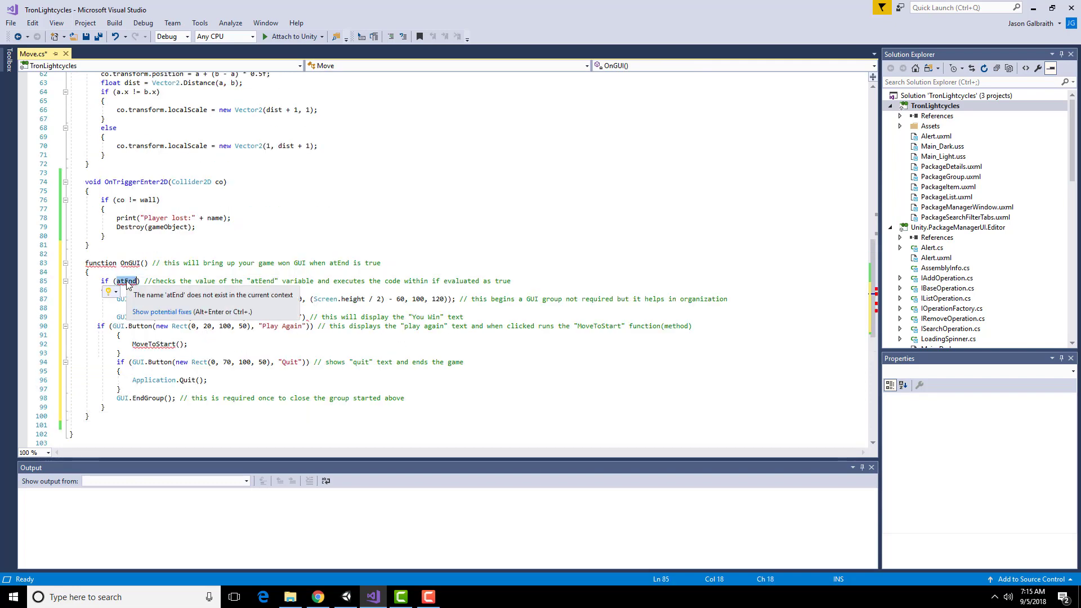
pyautogui.scroll(8, 237, 286)
pyautogui.scroll(12, 237, 286)
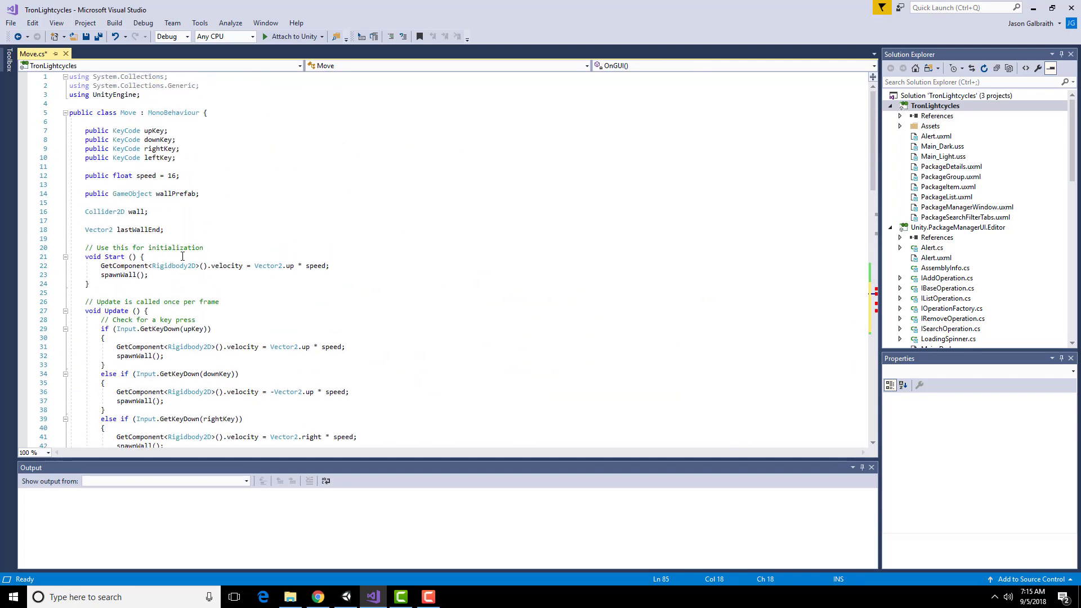
pyautogui.click(174, 234)
pyautogui.press('Return')
pyautogui.press('Return')
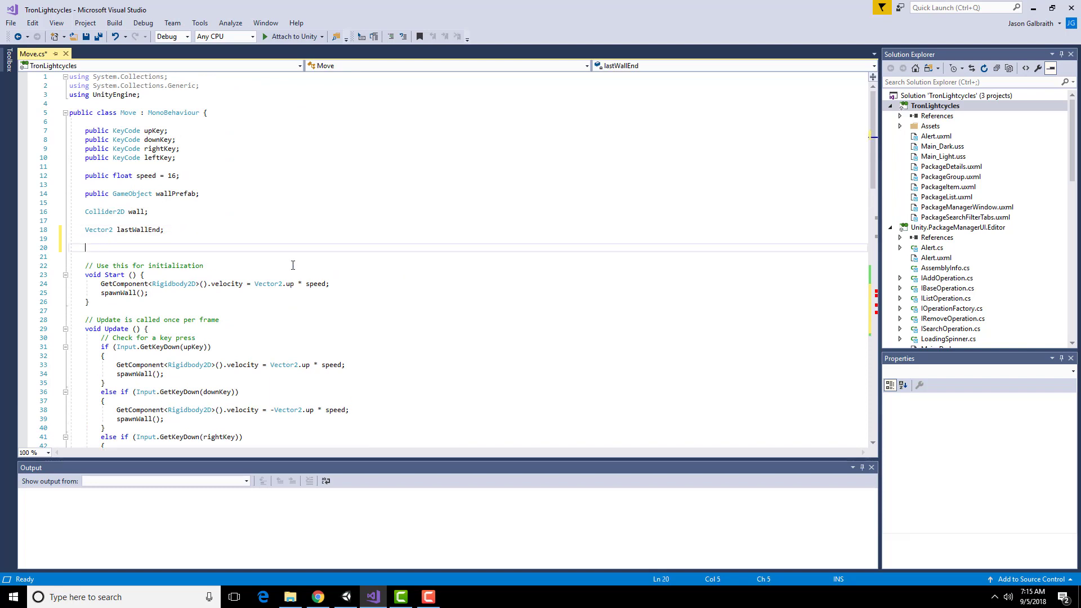
pyautogui.write('bool at')
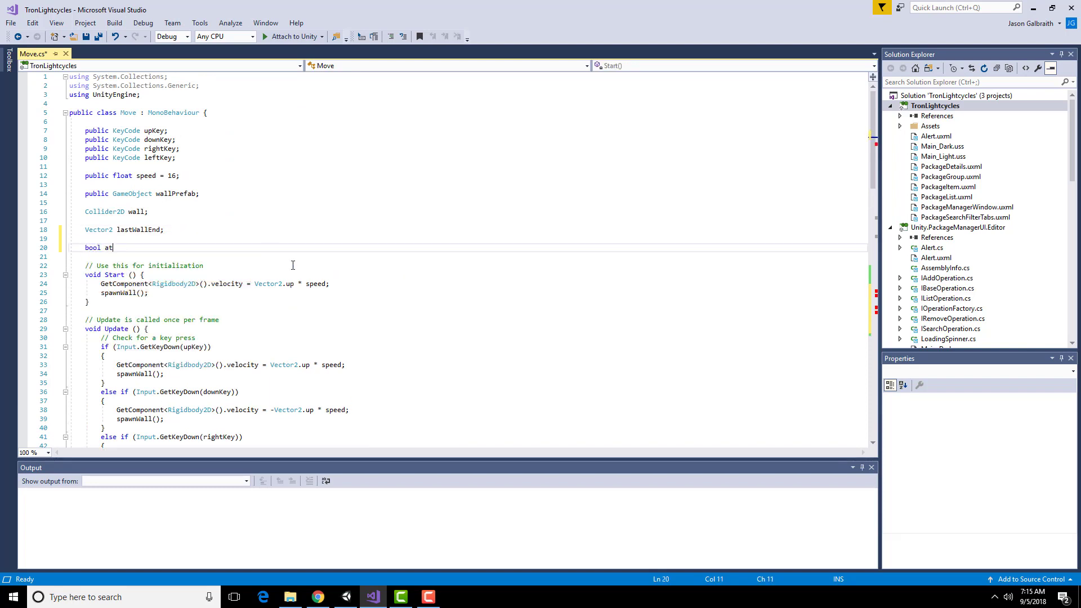
pyautogui.write('End = false;')
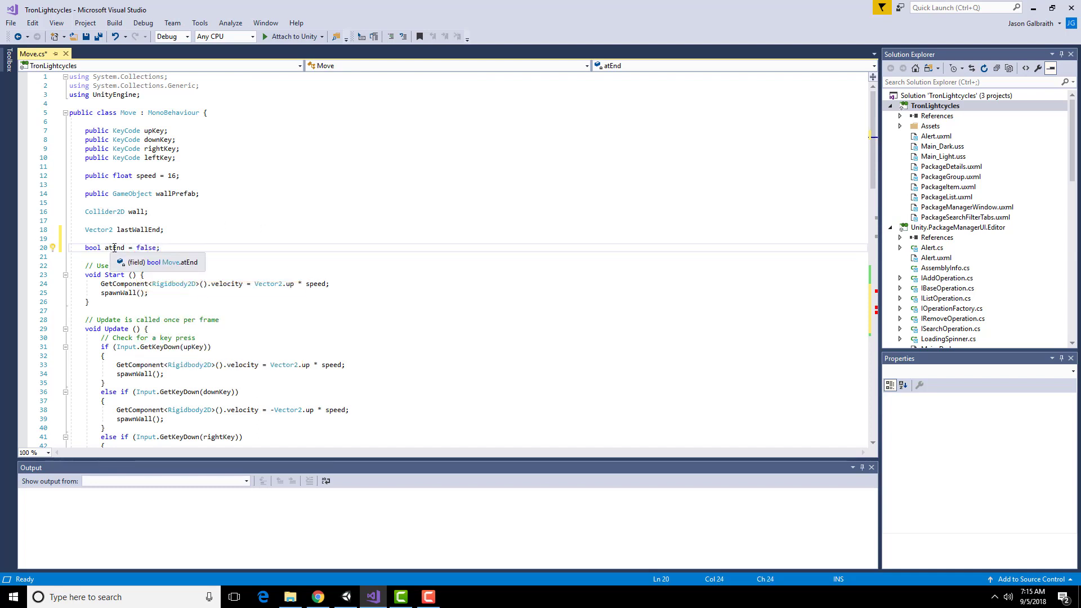
# - Replace the "function" keyword of OnGUI with "void" and indent the "Play Again" if line to match the surrounding code
pyautogui.scroll(-4, 294, 257)
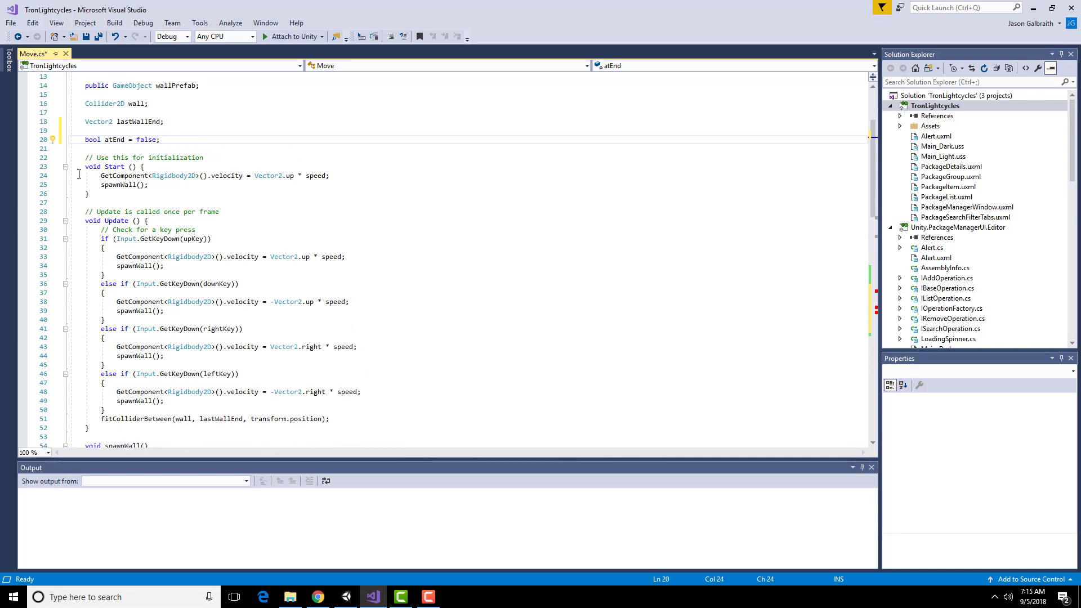
pyautogui.scroll(-17, 152, 299)
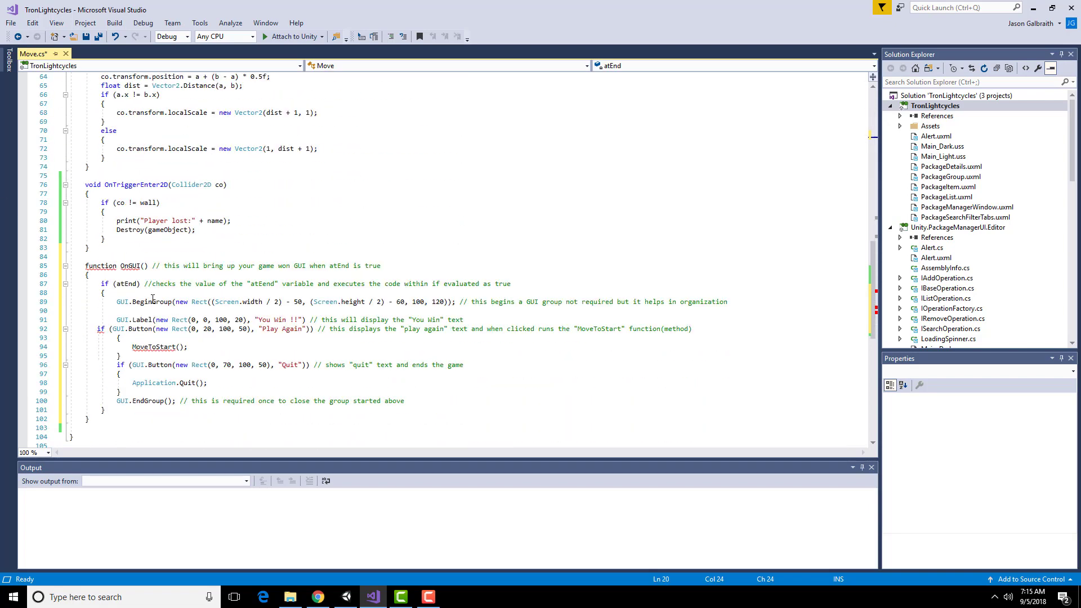
pyautogui.doubleClick(101, 266)
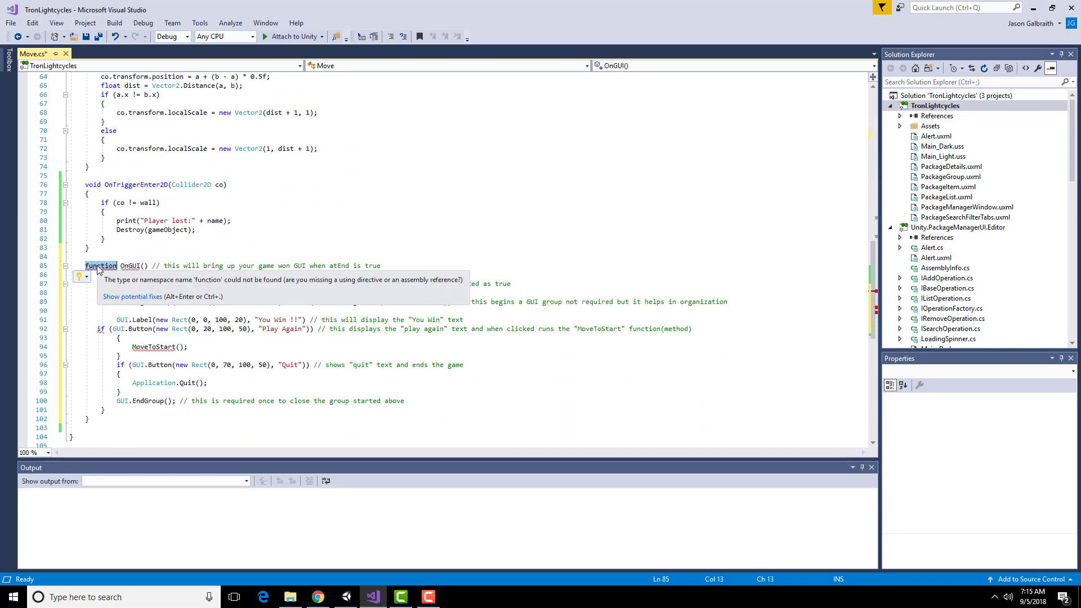
pyautogui.moveTo(112, 269)
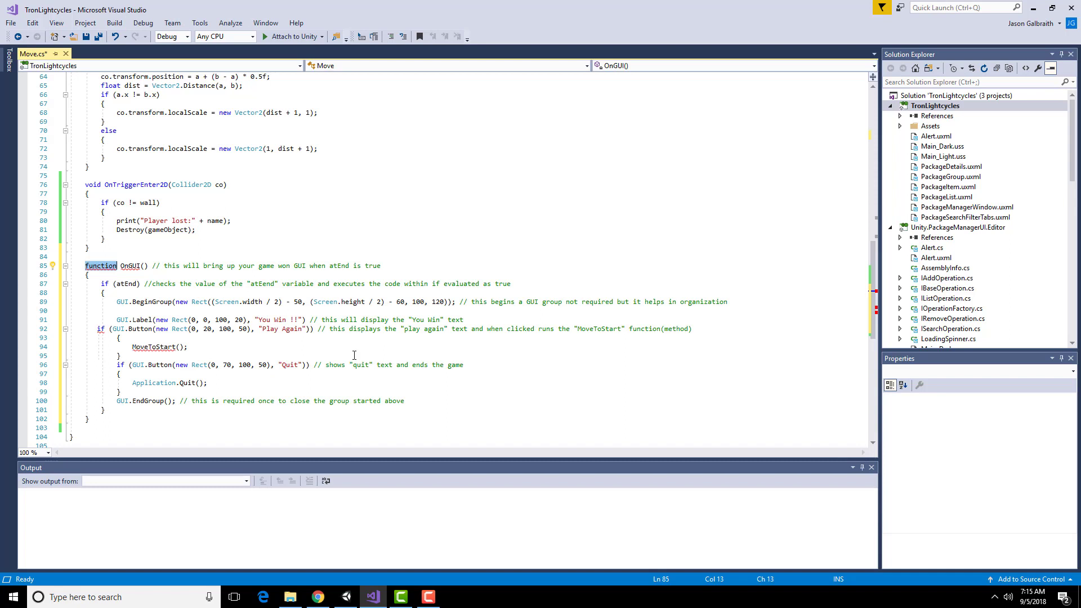
pyautogui.write('void')
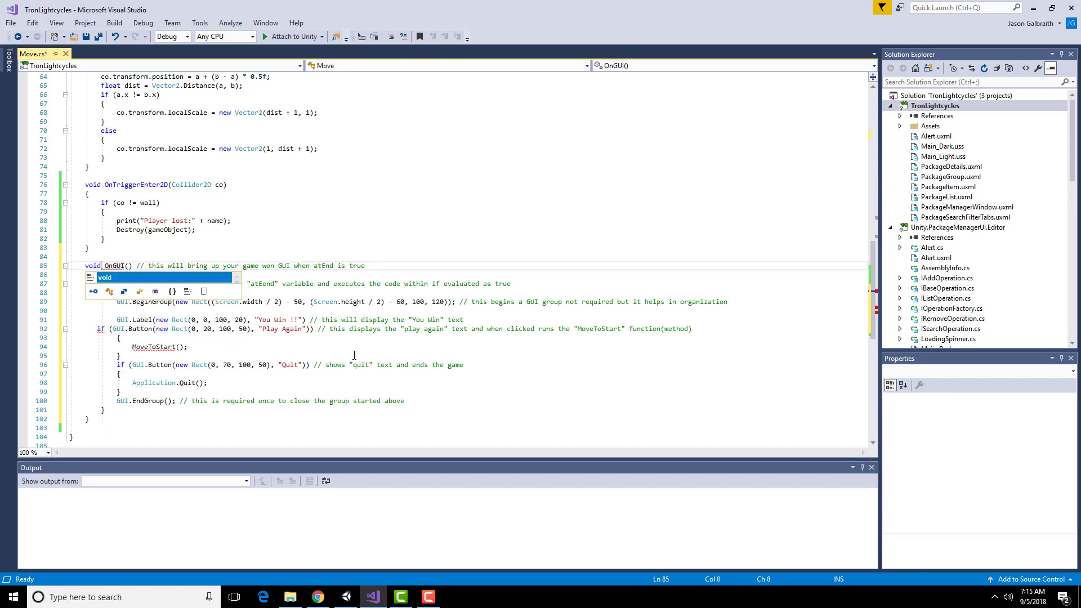
pyautogui.press('Escape')
pyautogui.press('Up')
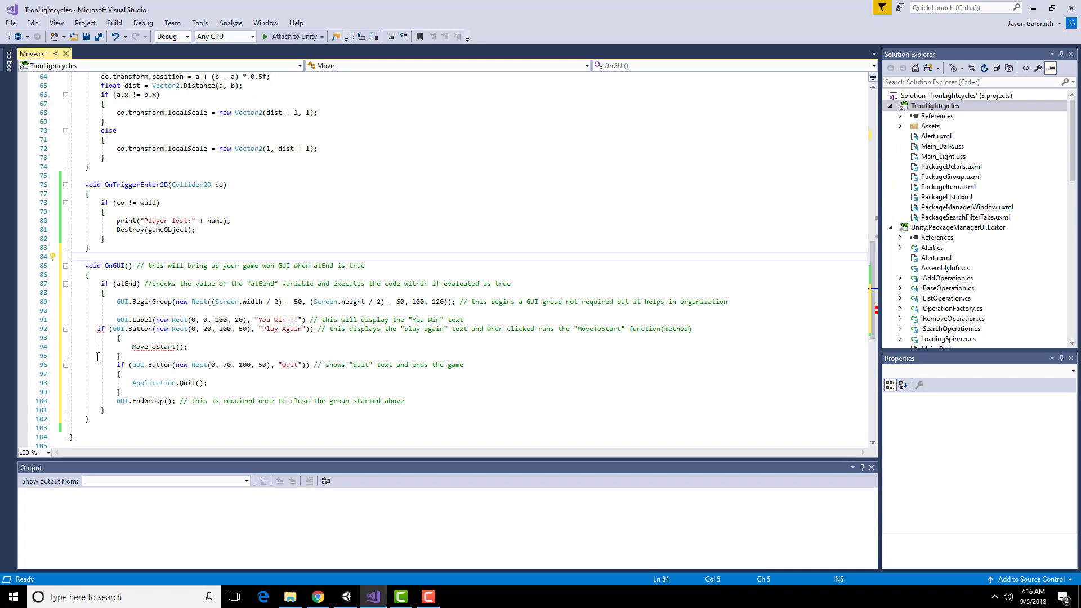
pyautogui.click(97, 329)
pyautogui.press('Tab')
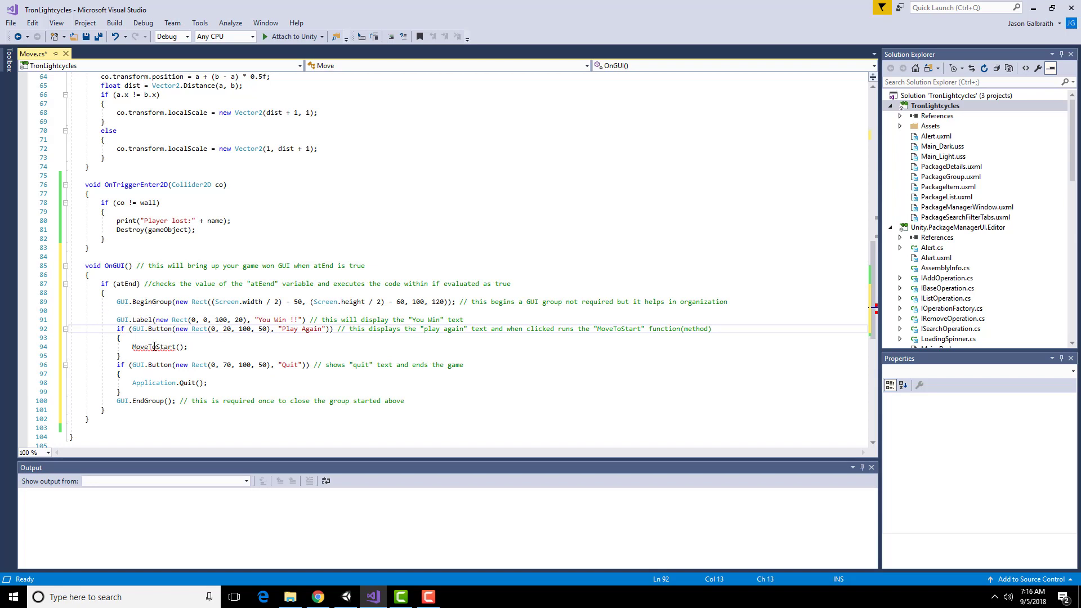
# - Check the restart code on the "Creating a Restart Button" page in Chrome and replace MoveToStart(); in Visual Studio with SceneManager.LoadScene
pyautogui.click(133, 346)
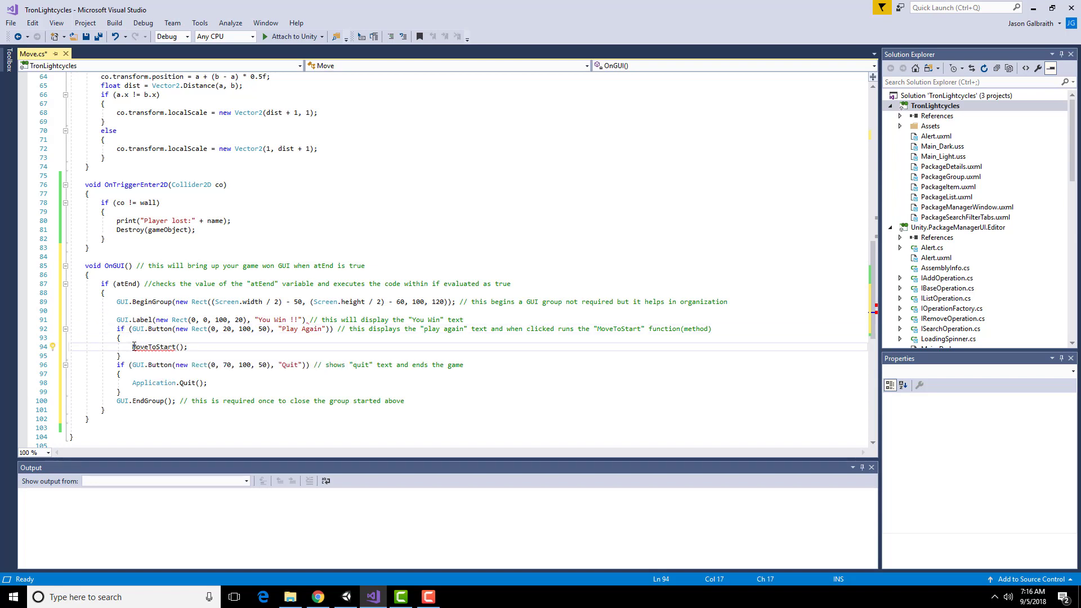
pyautogui.moveTo(134, 346); pyautogui.dragTo(191, 349)
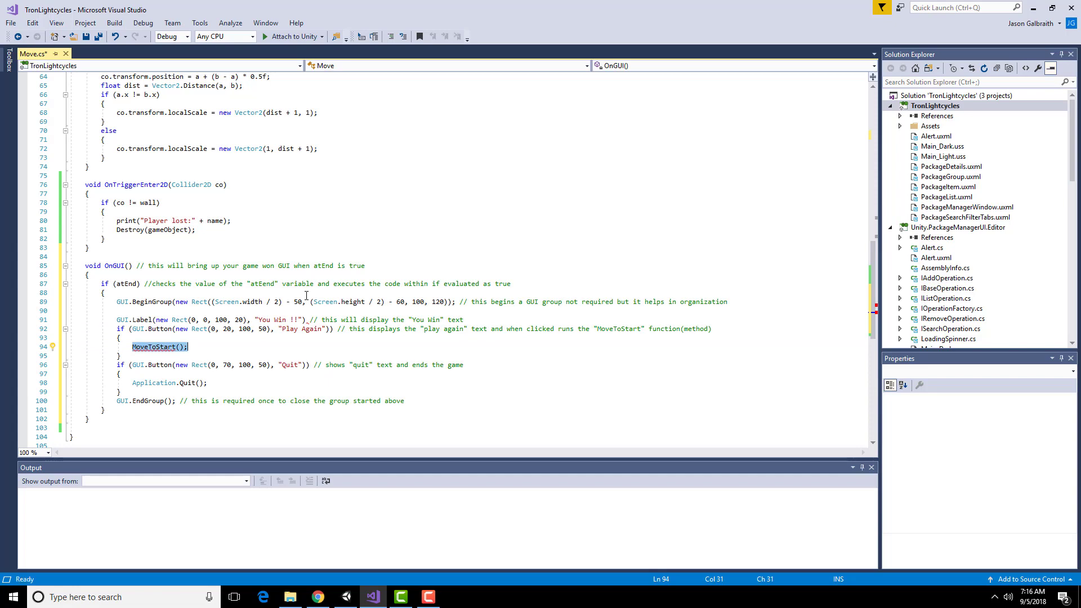
pyautogui.click(318, 597)
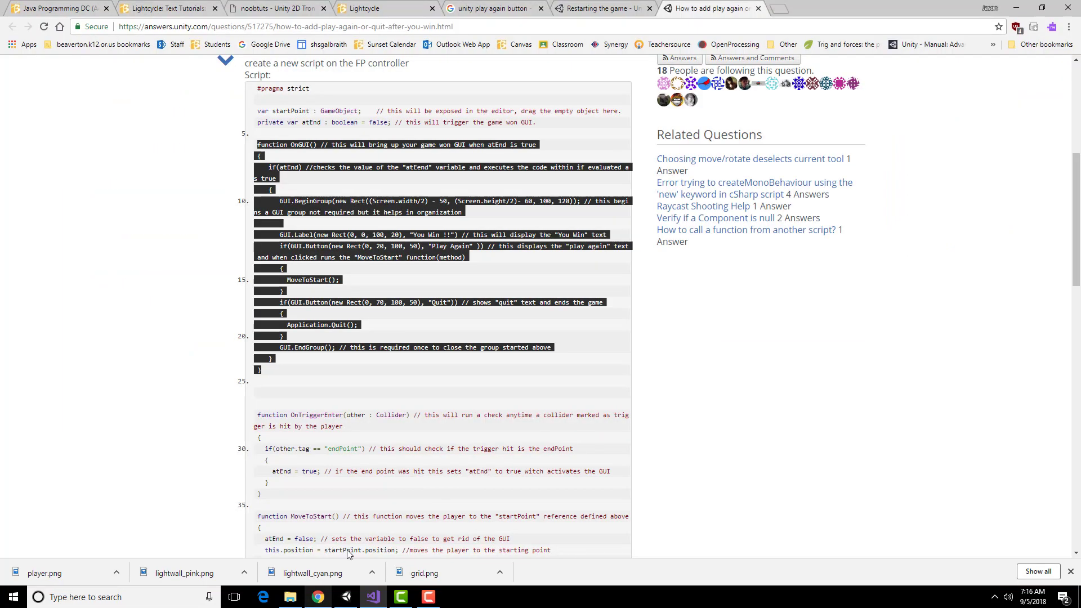
pyautogui.click(603, 7)
pyautogui.click(499, 8)
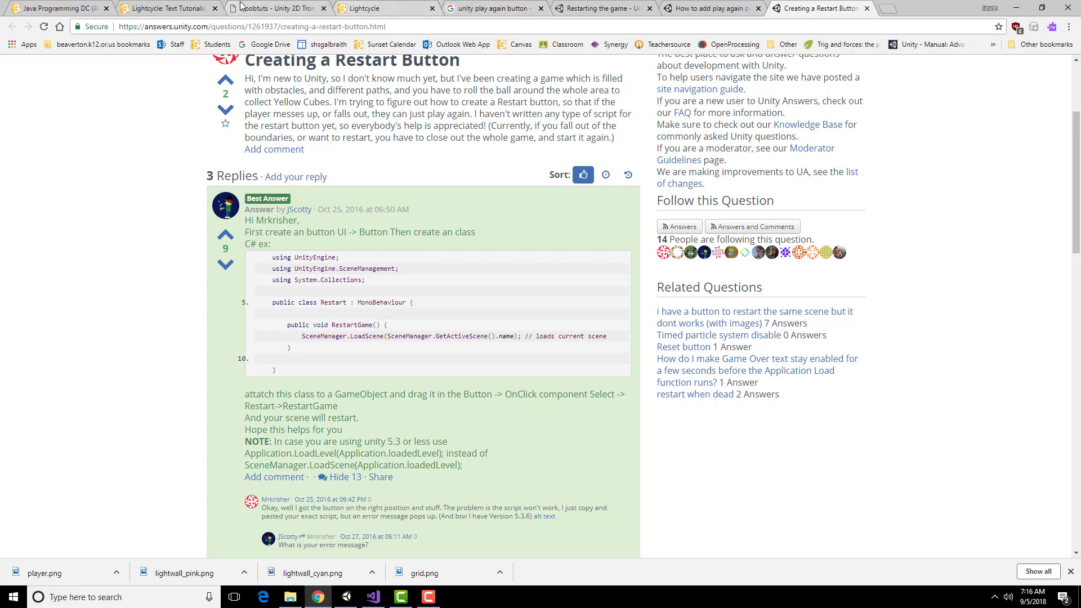
pyautogui.click(374, 597)
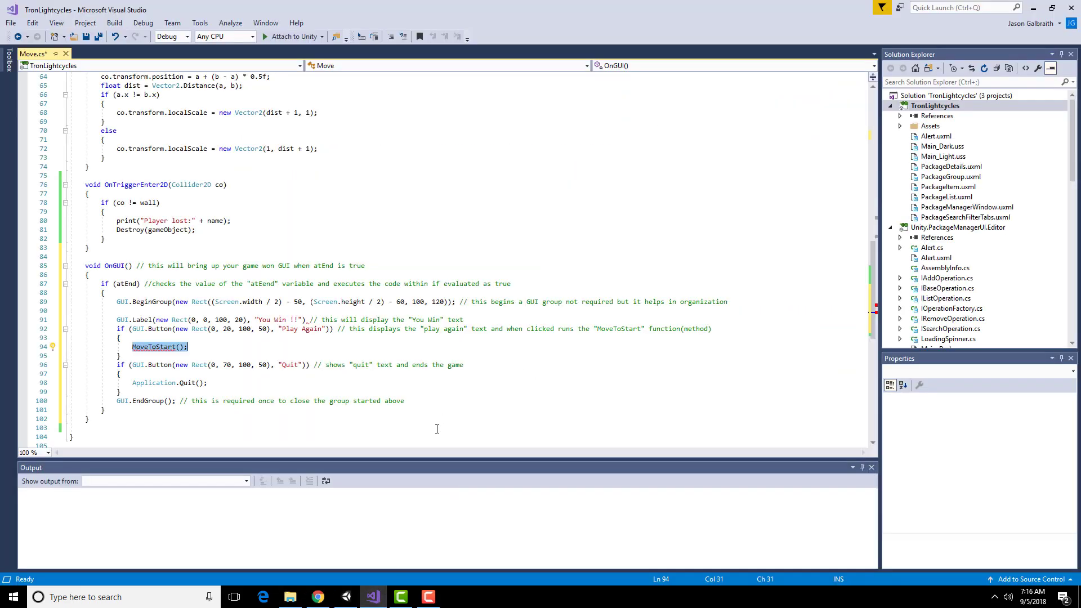
pyautogui.write('SceneManager')
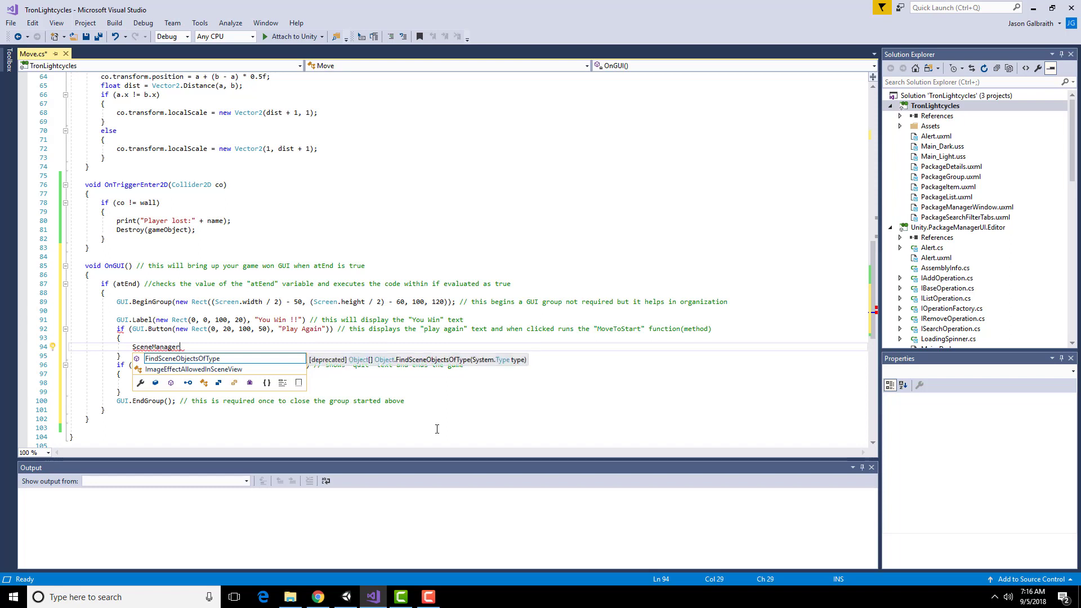
pyautogui.press('Escape')
pyautogui.write('.Load')
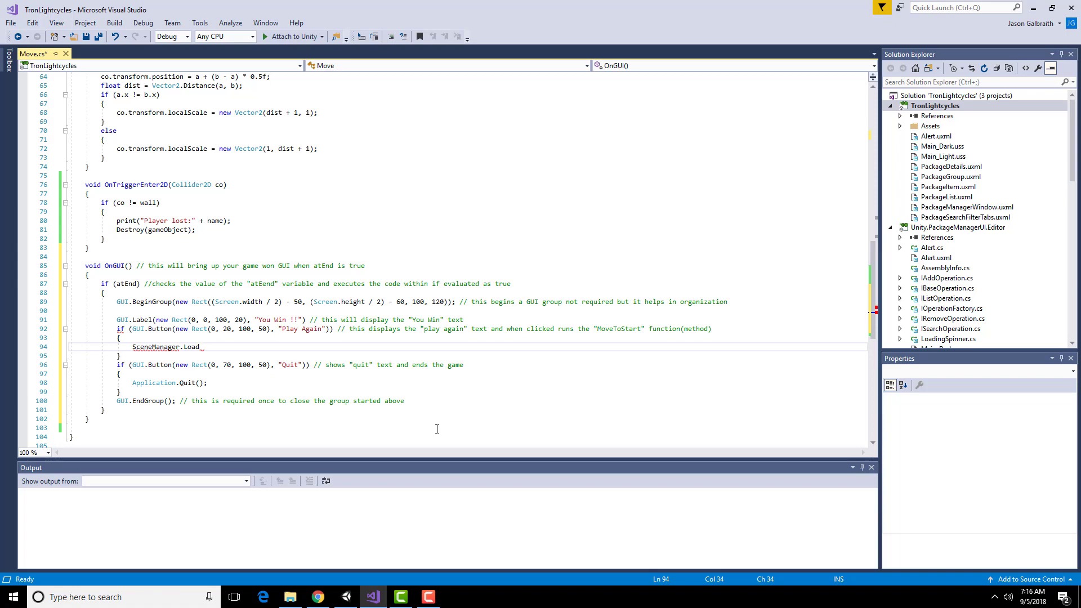
pyautogui.write('Scene')
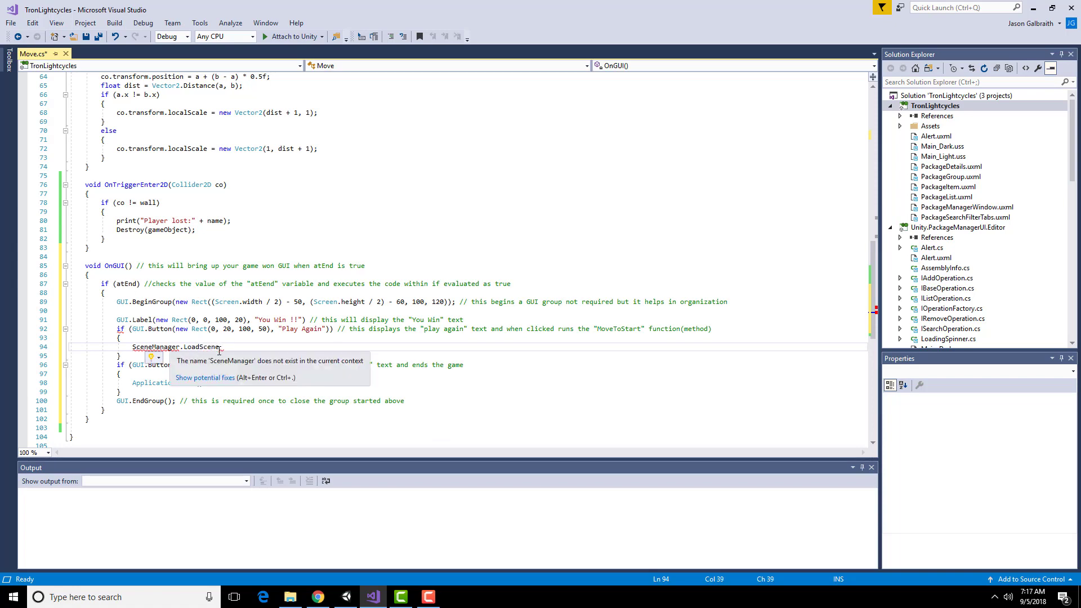
# - Add the directive "using UnityEngine.SceneManagement;" below "using UnityEngine;" in Move.cs
pyautogui.scroll(18, 260, 224)
pyautogui.scroll(3, 242, 214)
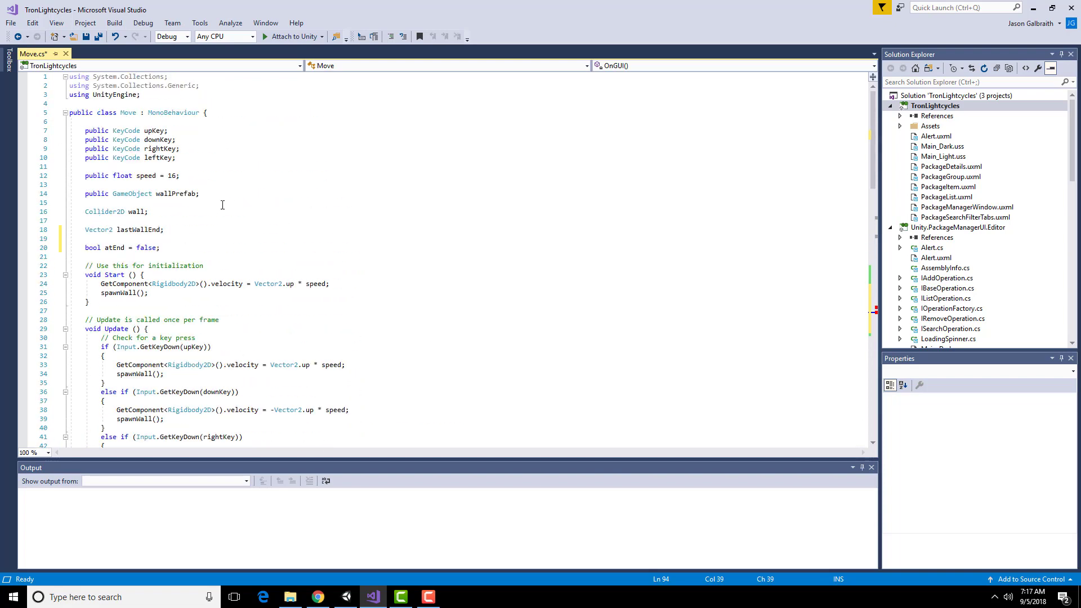
pyautogui.click(169, 94)
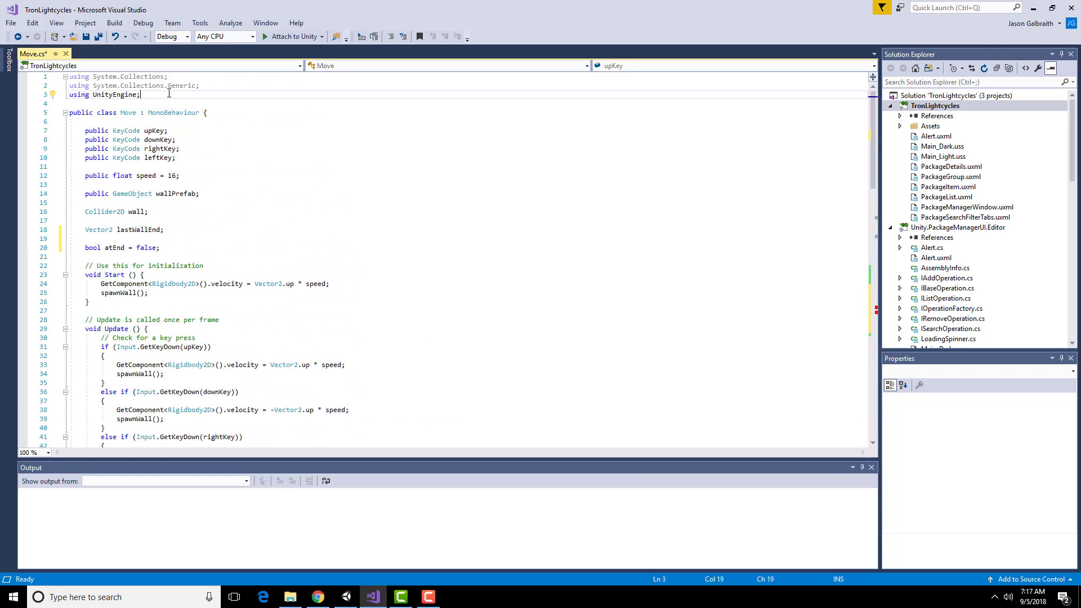
pyautogui.press('Return')
pyautogui.write('using U')
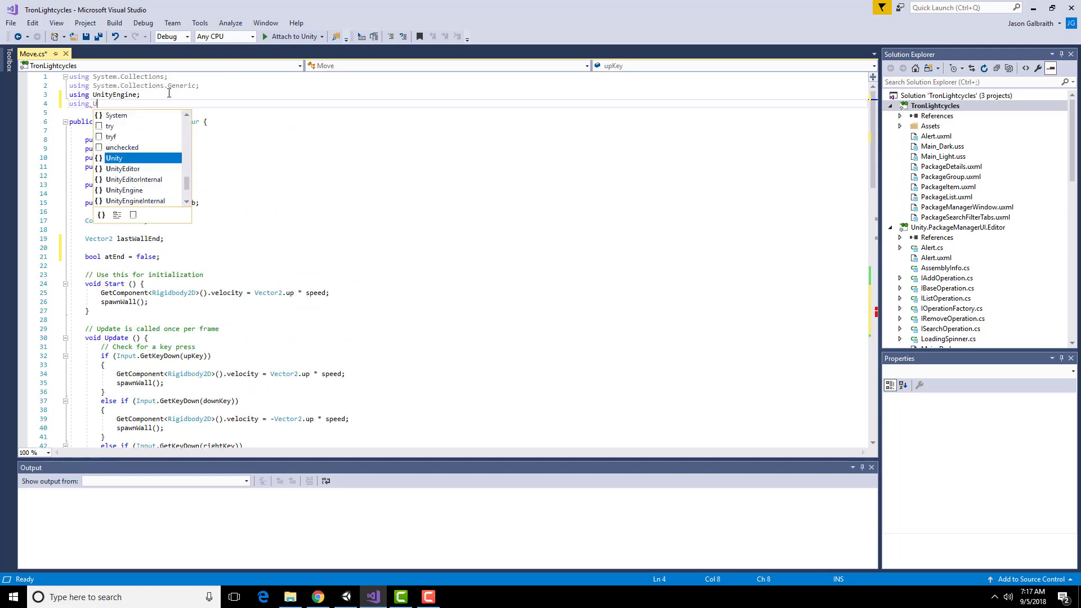
pyautogui.write('nityEn')
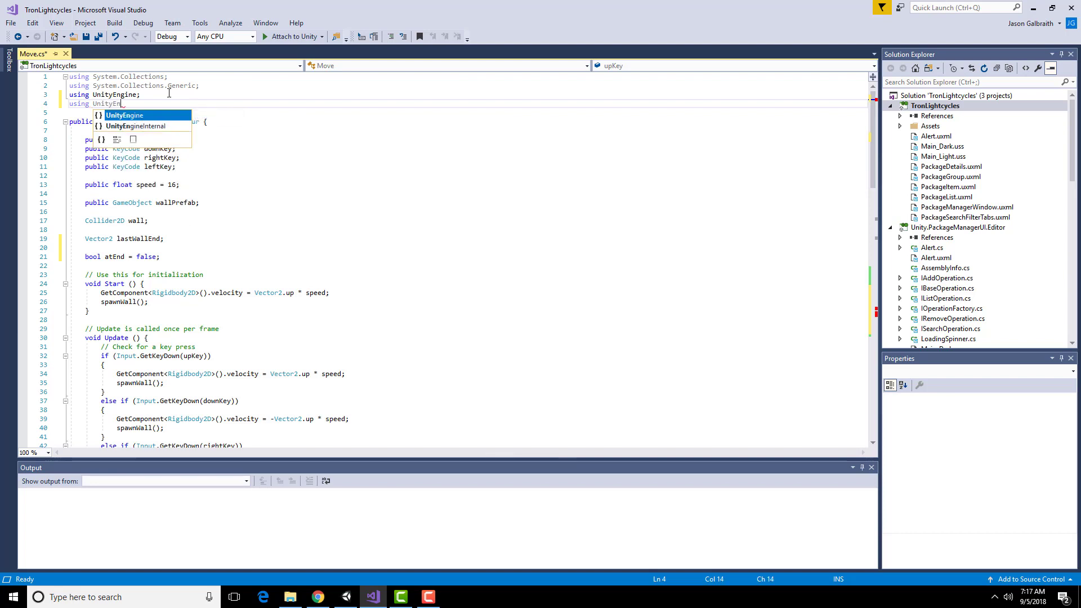
pyautogui.write('gine.S')
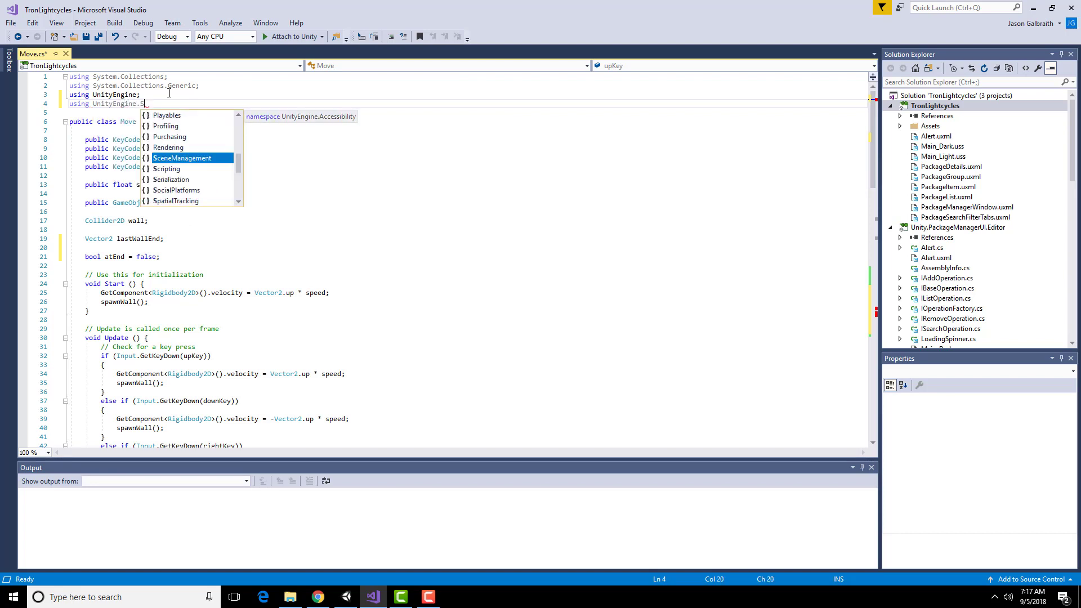
pyautogui.write('ceneManagement;')
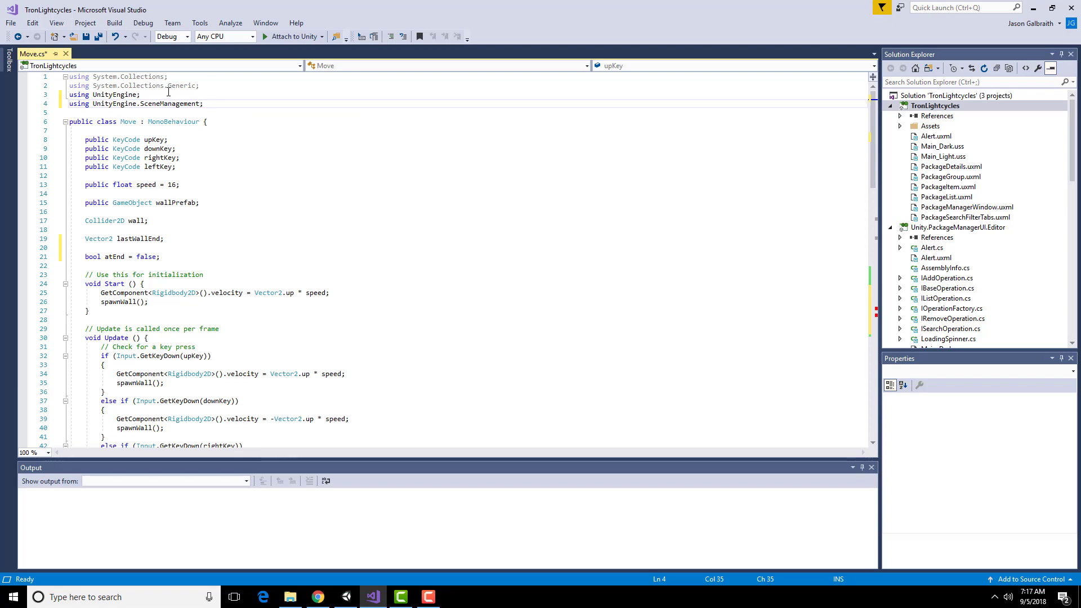
# - Add the missing semicolon after the GUI.Label call in OnGUI and put parentheses after SceneManager.LoadScene
pyautogui.scroll(-16, 304, 296)
pyautogui.scroll(-7, 305, 296)
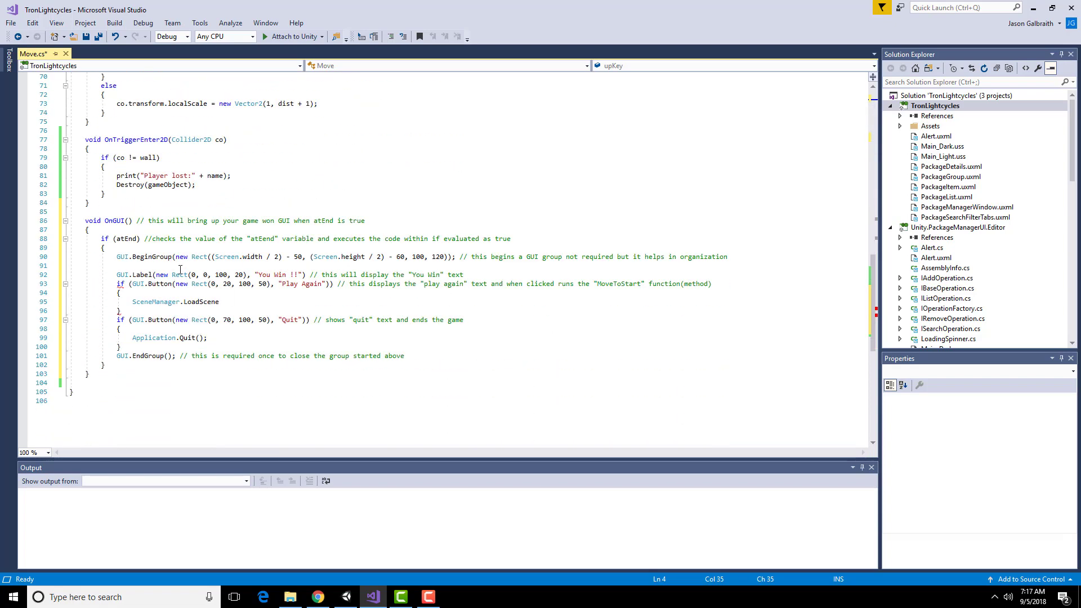
pyautogui.click(307, 275)
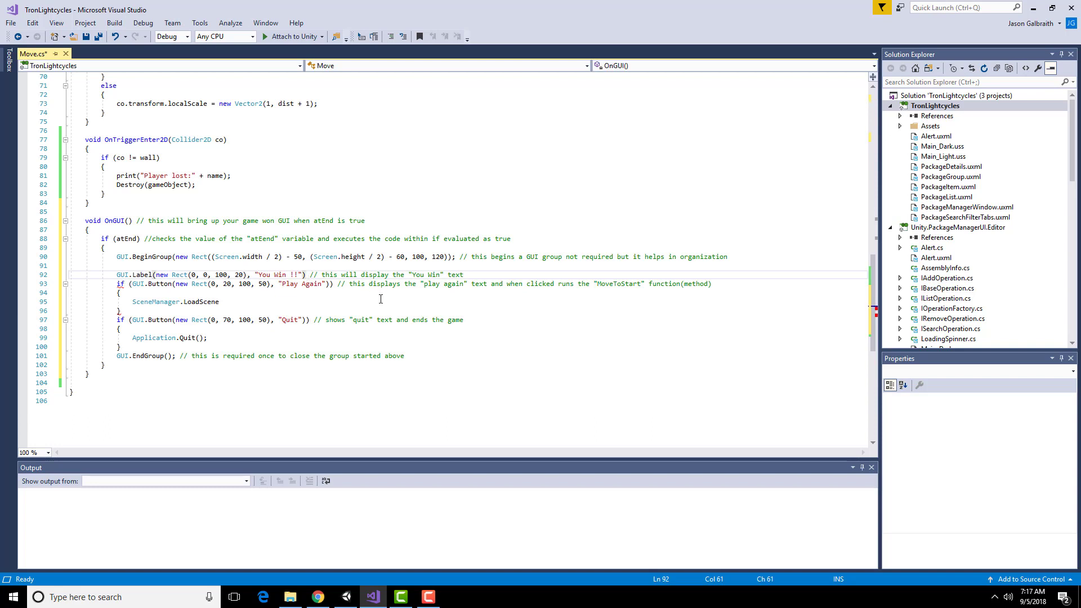
pyautogui.write(';')
pyautogui.click(222, 301)
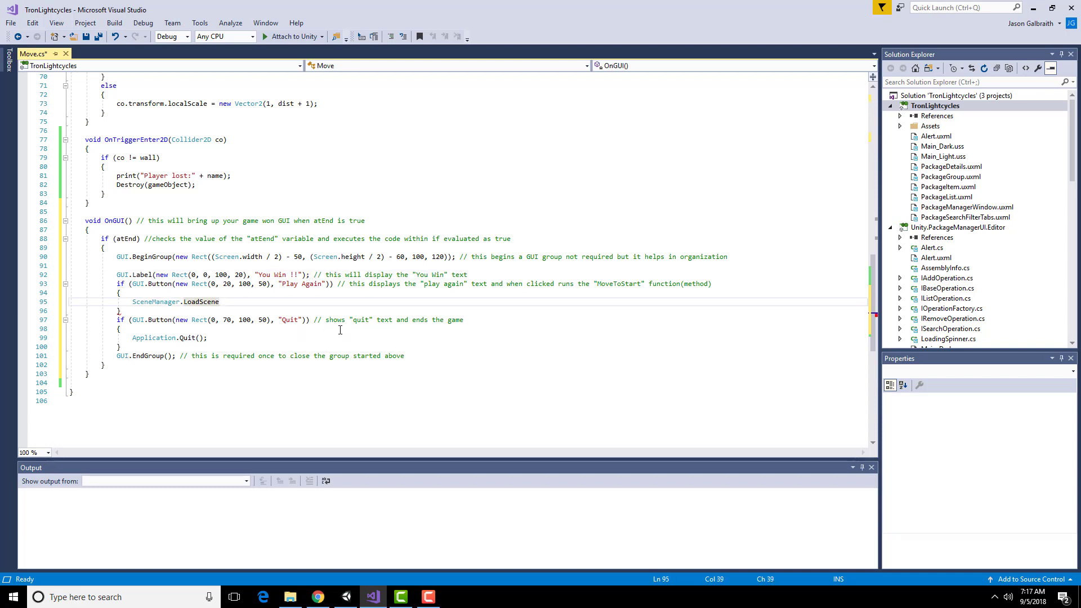
pyautogui.write('()')
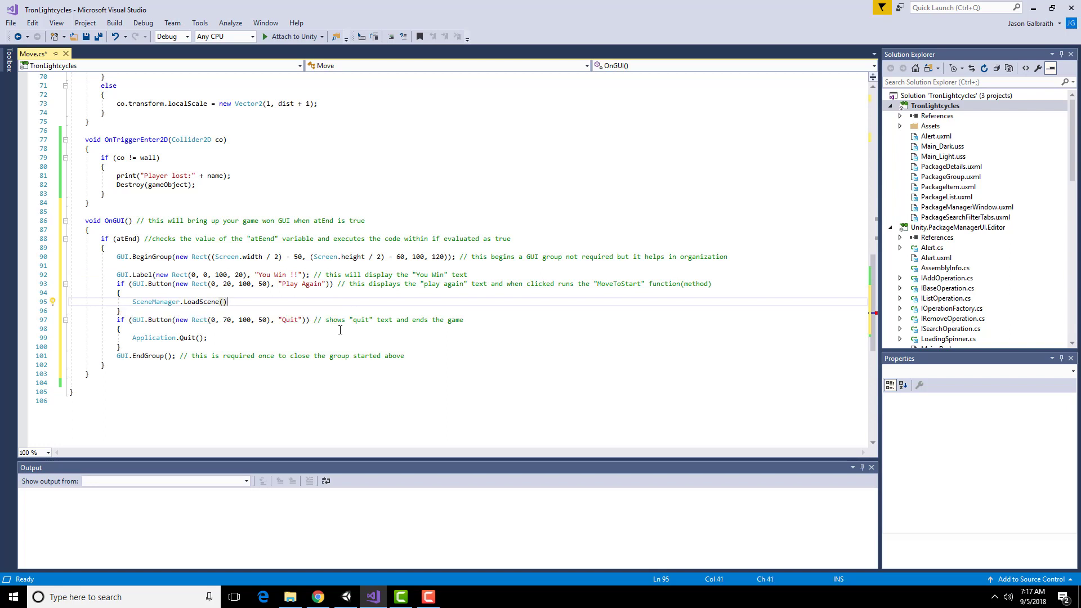